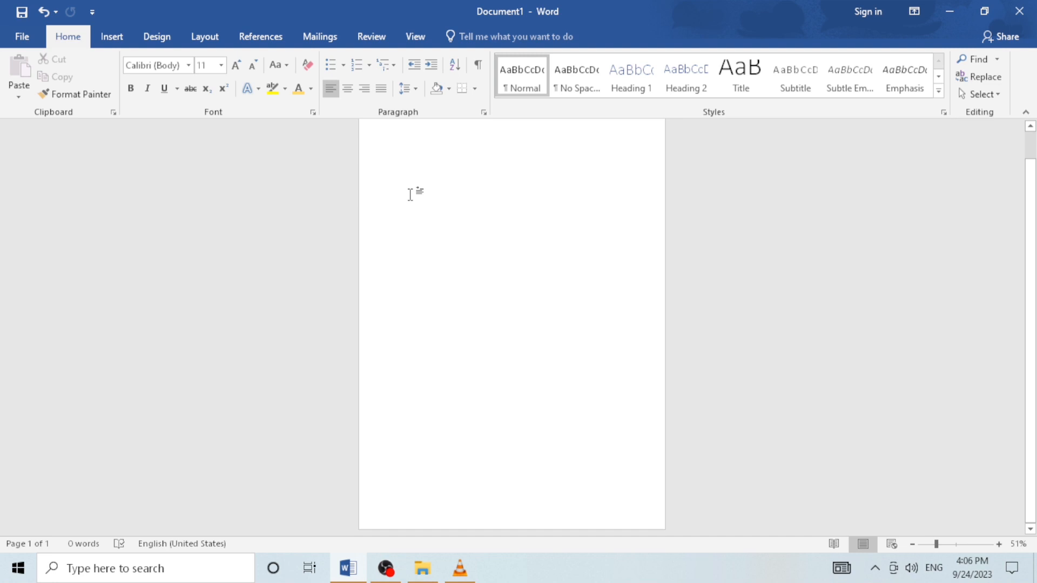
# Step: Draw a rectangle about 11.71" high and 3.57" wide covering the left side of the page as a sidebar
pyautogui.click(115, 38)
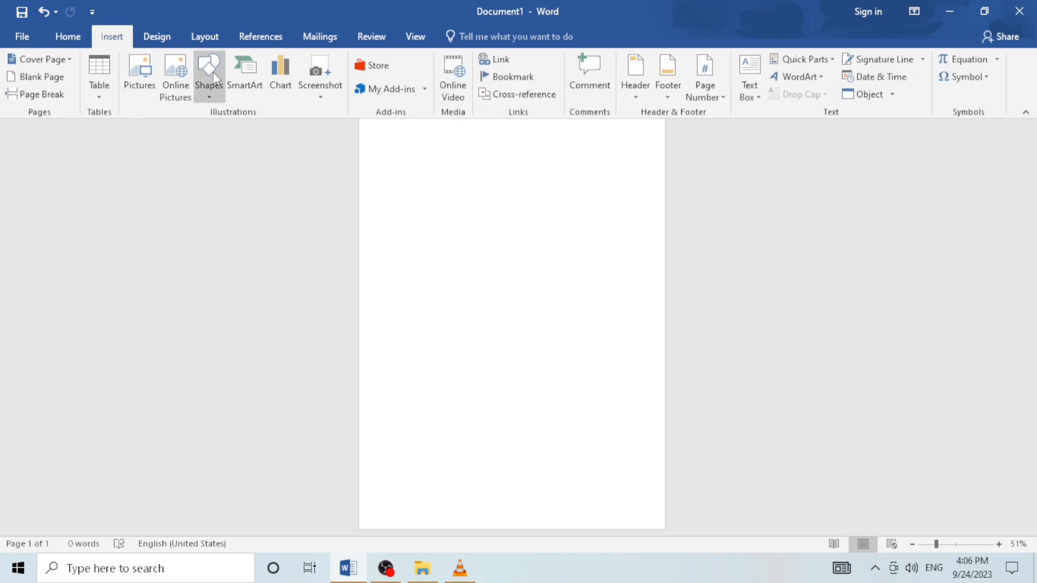
pyautogui.click(213, 92)
pyautogui.click(362, 185)
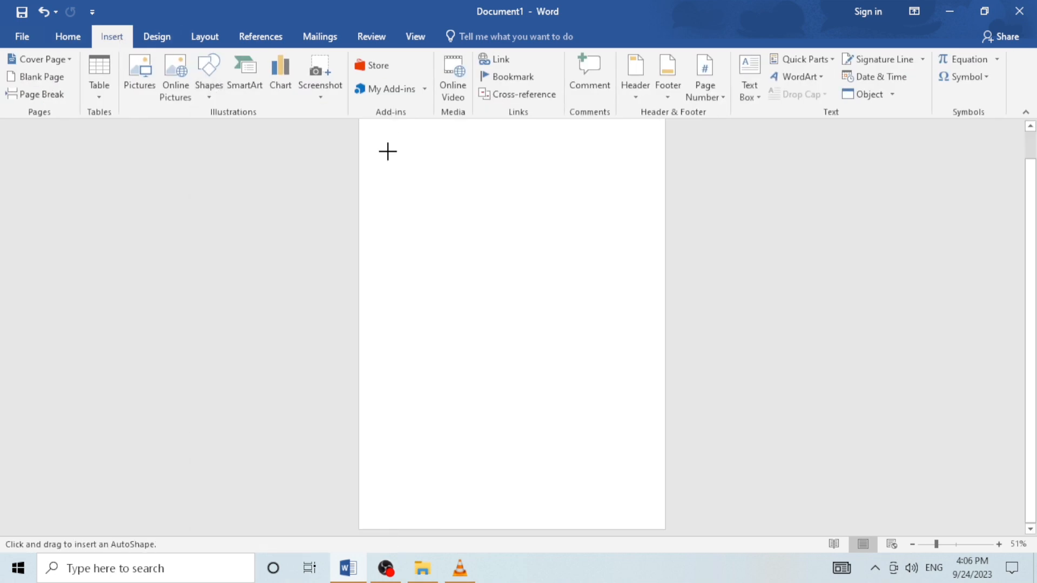
pyautogui.scroll(2, 388, 152)
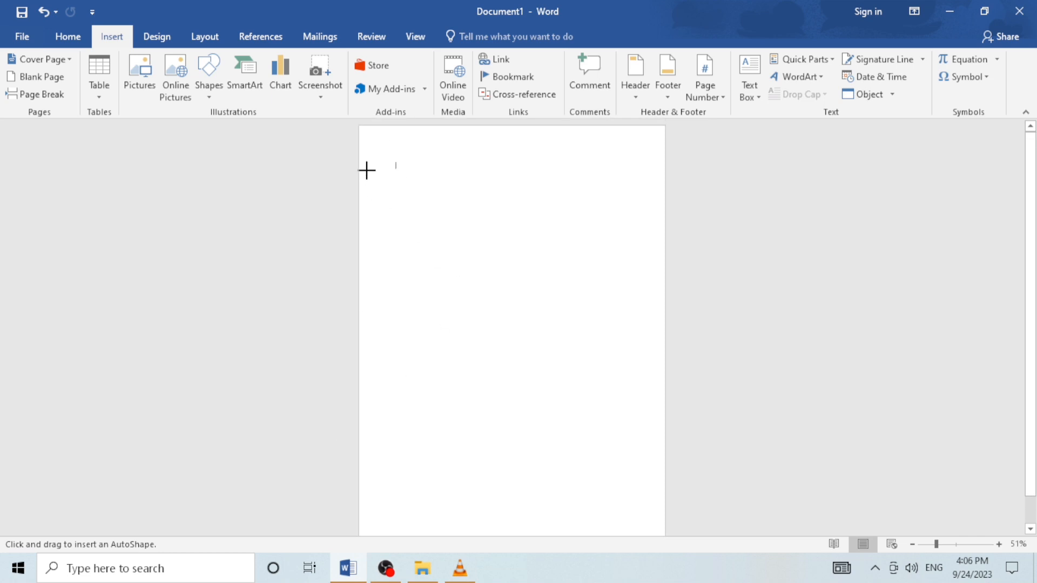
pyautogui.moveTo(362, 129); pyautogui.dragTo(492, 530)
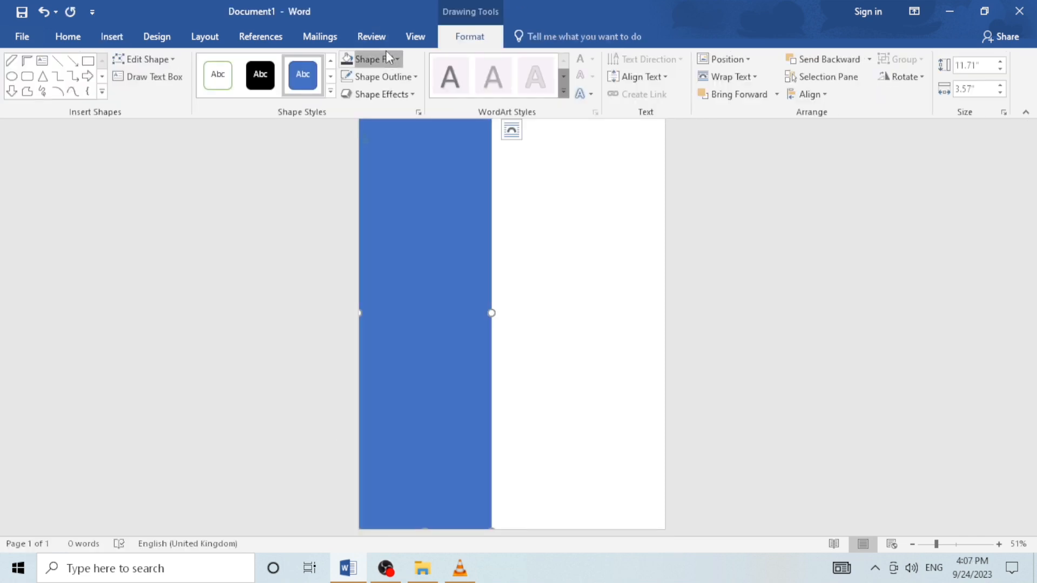
# Step: Fill the sidebar rectangle with dark blue-gray and remove its outline
pyautogui.click(386, 59)
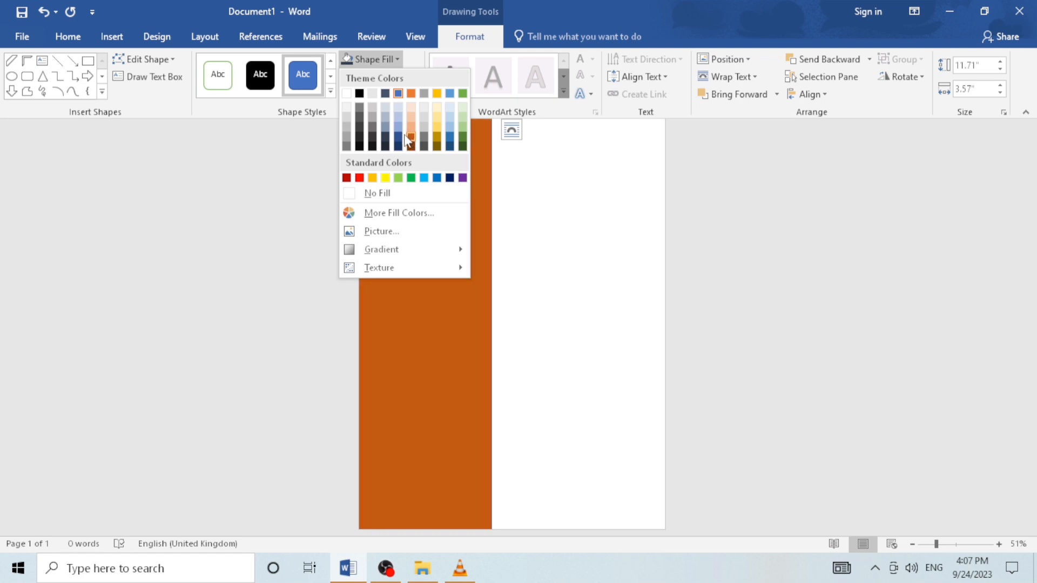
pyautogui.click(388, 136)
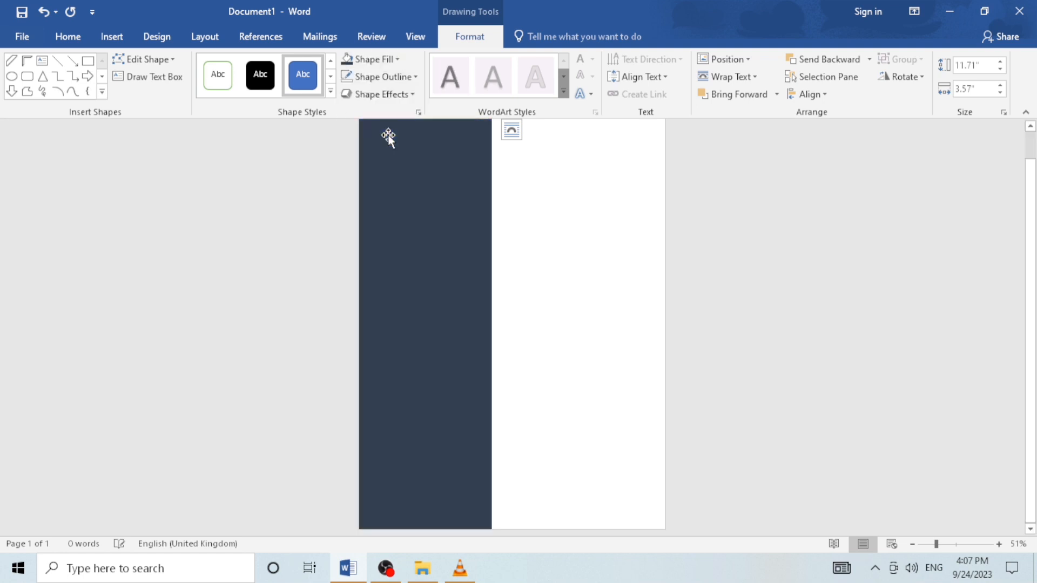
pyautogui.click(384, 77)
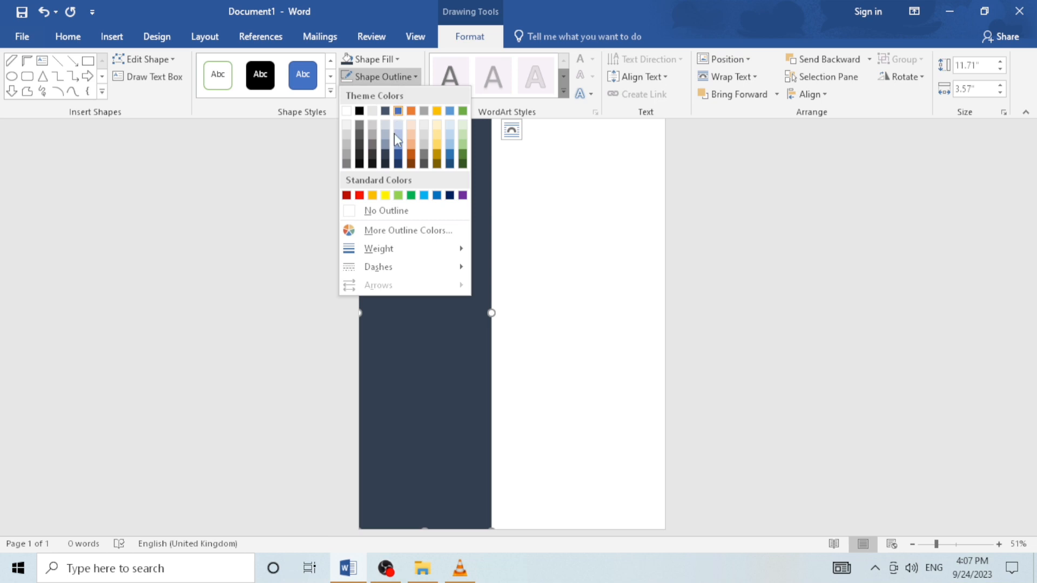
pyautogui.click(393, 213)
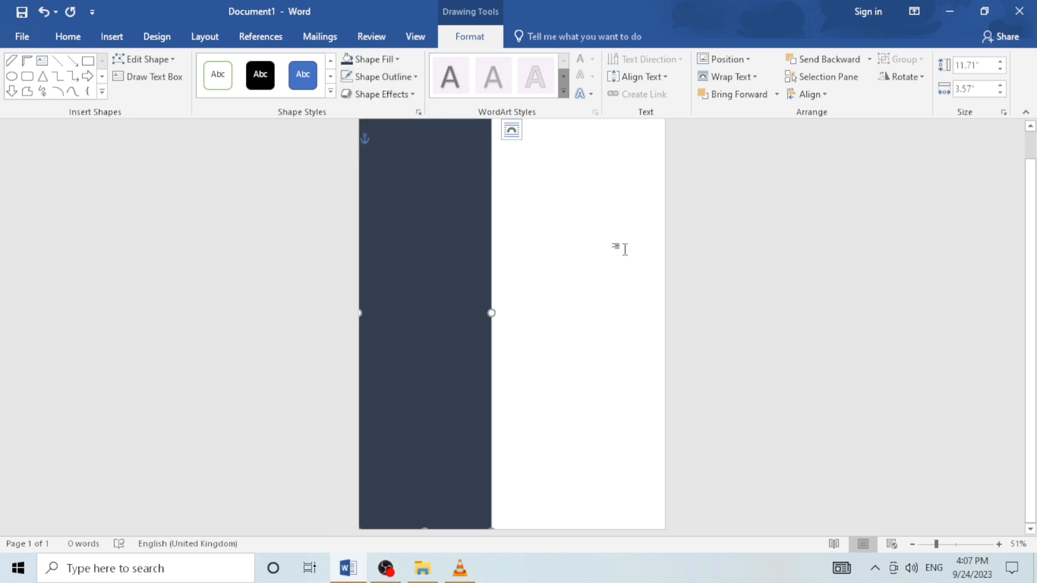
pyautogui.scroll(1, 624, 244)
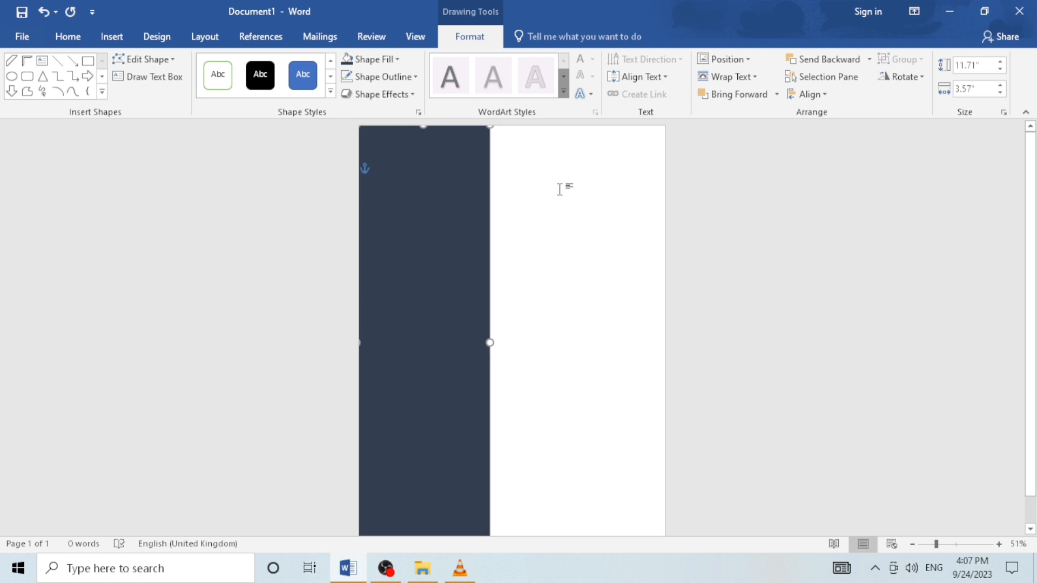
# Step: Add a half-frame shape about 3.04" by 2.18", flip it horizontally and fit it into the page's top-right corner
pyautogui.hotkey('ctrl', 'v')
pyautogui.moveTo(572, 162); pyautogui.dragTo(593, 161)
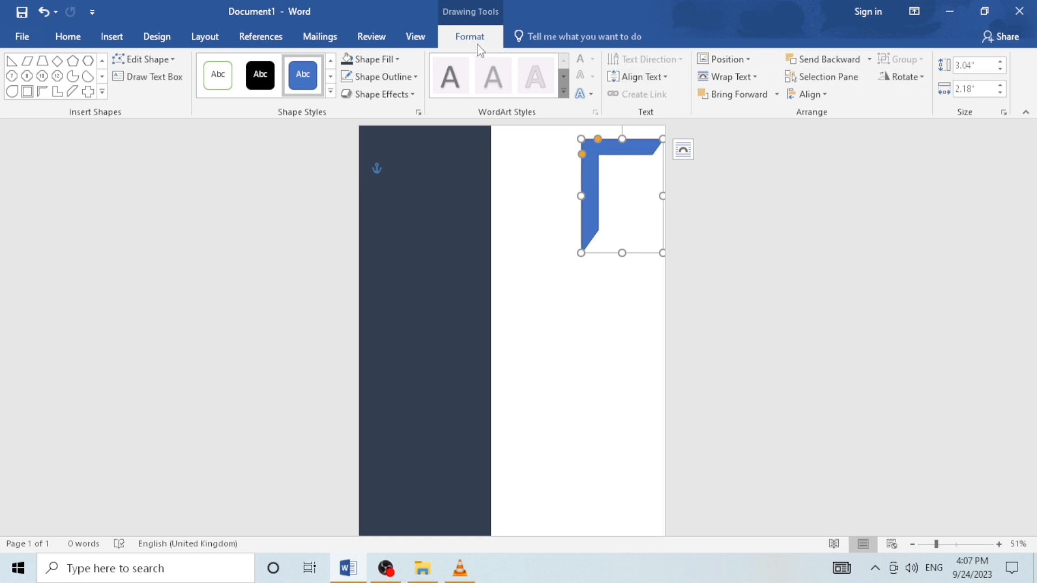
pyautogui.click(902, 78)
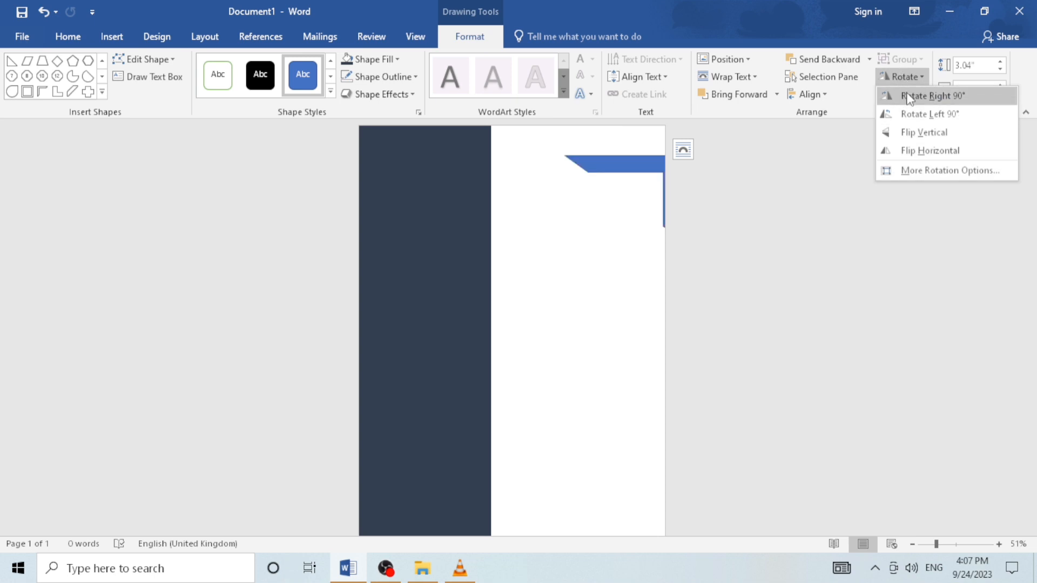
pyautogui.click(925, 147)
pyautogui.moveTo(651, 147); pyautogui.dragTo(656, 138)
# Step: Fill the corner half-frame with the same dark blue-gray as the sidebar
pyautogui.click(372, 59)
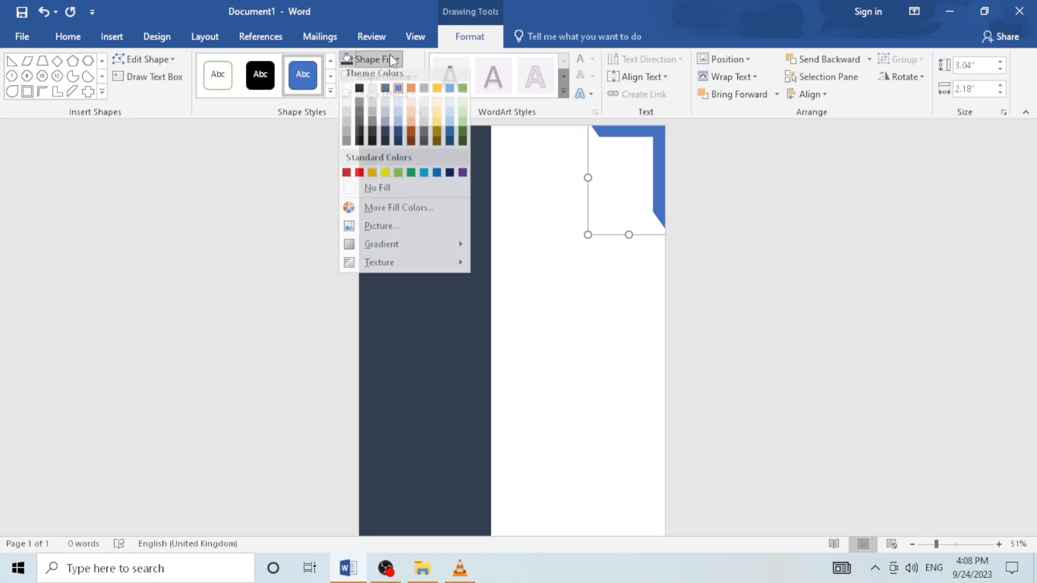
pyautogui.click(385, 136)
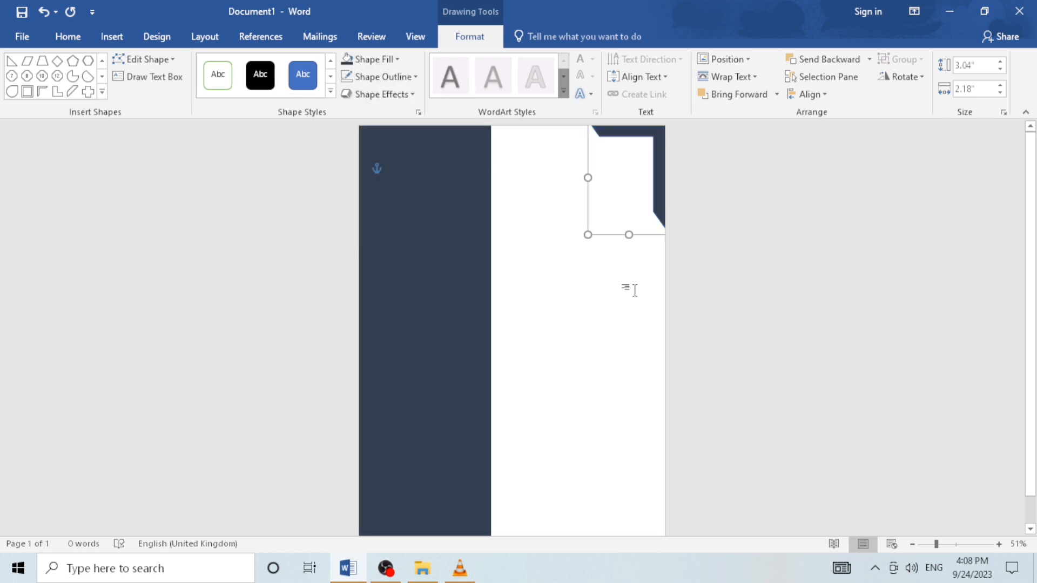
pyautogui.click(789, 306)
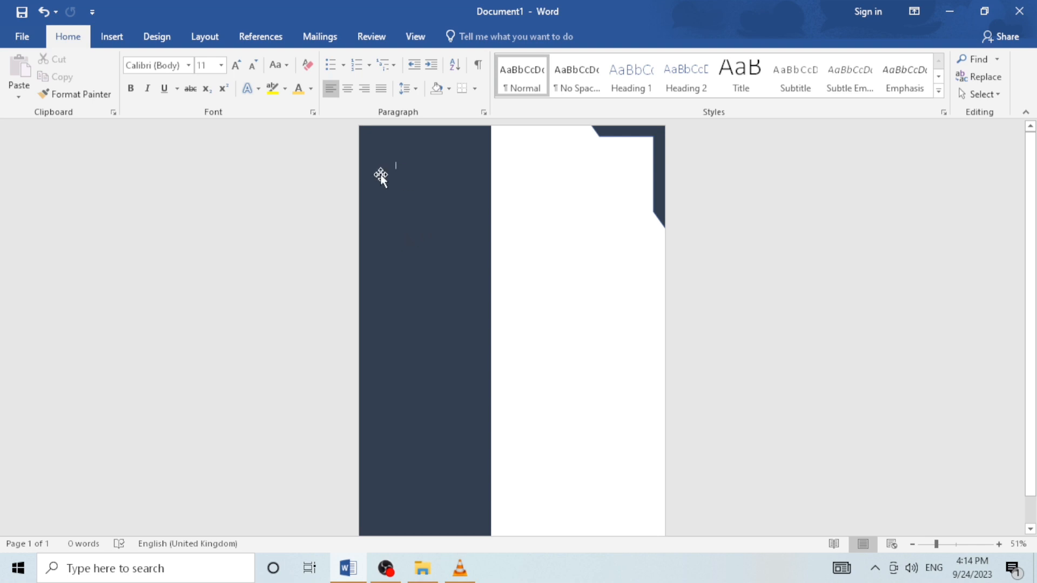
# Step: Insert the portrait photo from the Desktop folder into the Word document
pyautogui.click(423, 569)
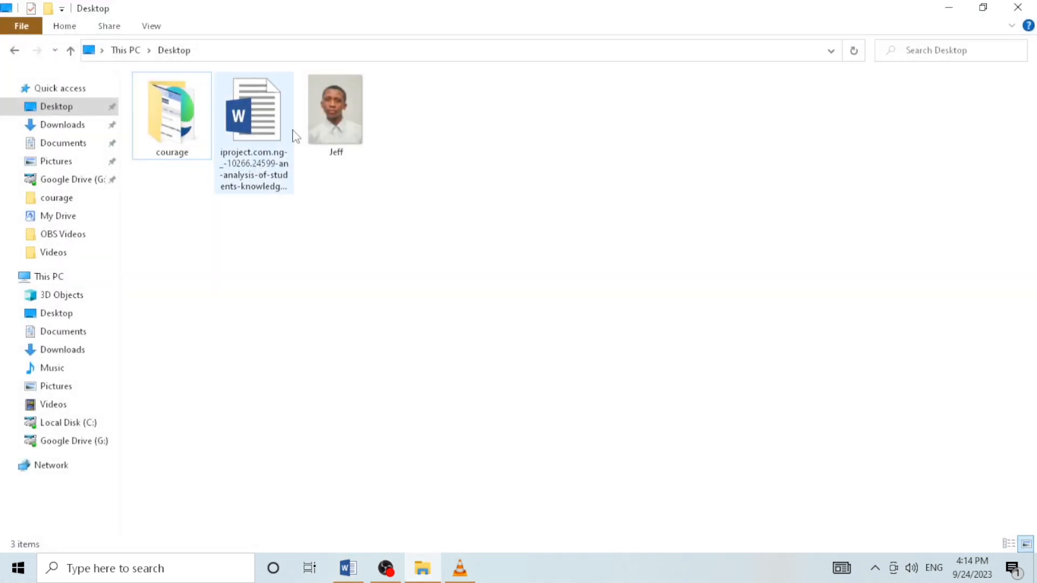
pyautogui.click(349, 112)
pyautogui.moveTo(347, 108); pyautogui.dragTo(422, 331)
pyautogui.moveTo(429, 209); pyautogui.dragTo(427, 206)
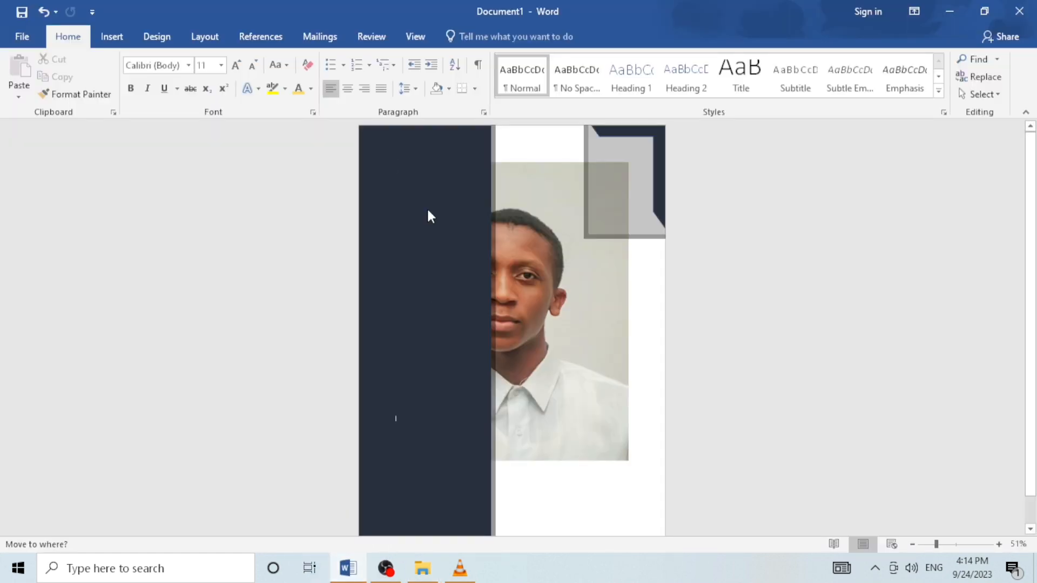
# Step: Set the photo's text wrapping to Through and shrink it to fit within the upper part of the sidebar
pyautogui.click(559, 231)
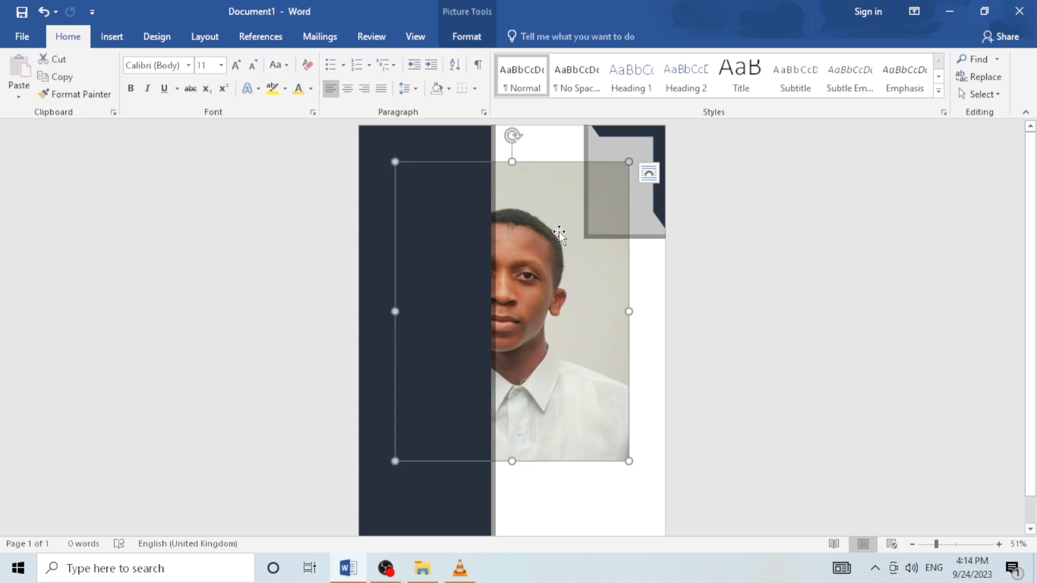
pyautogui.click(650, 171)
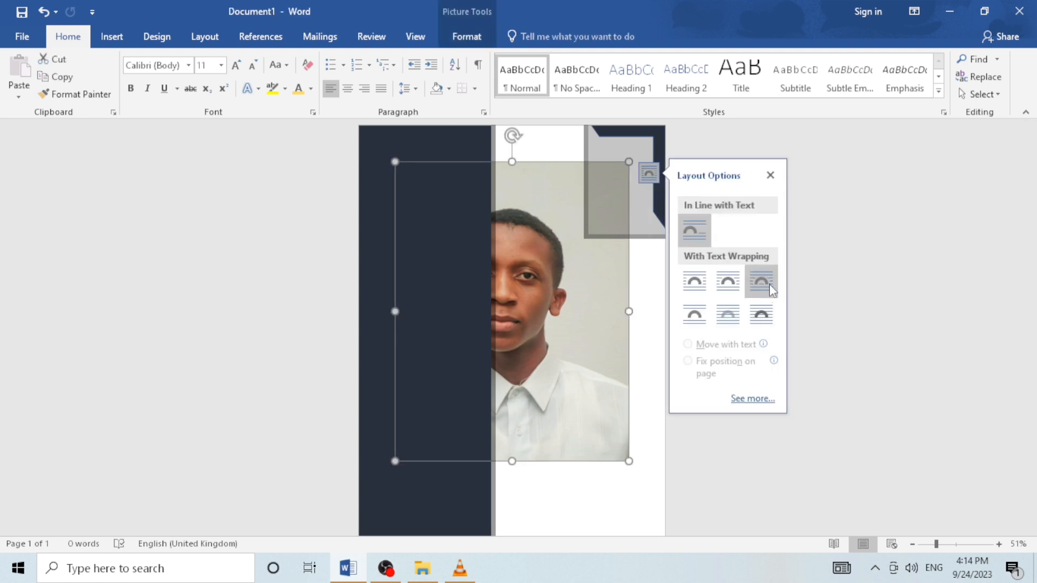
pyautogui.click(769, 280)
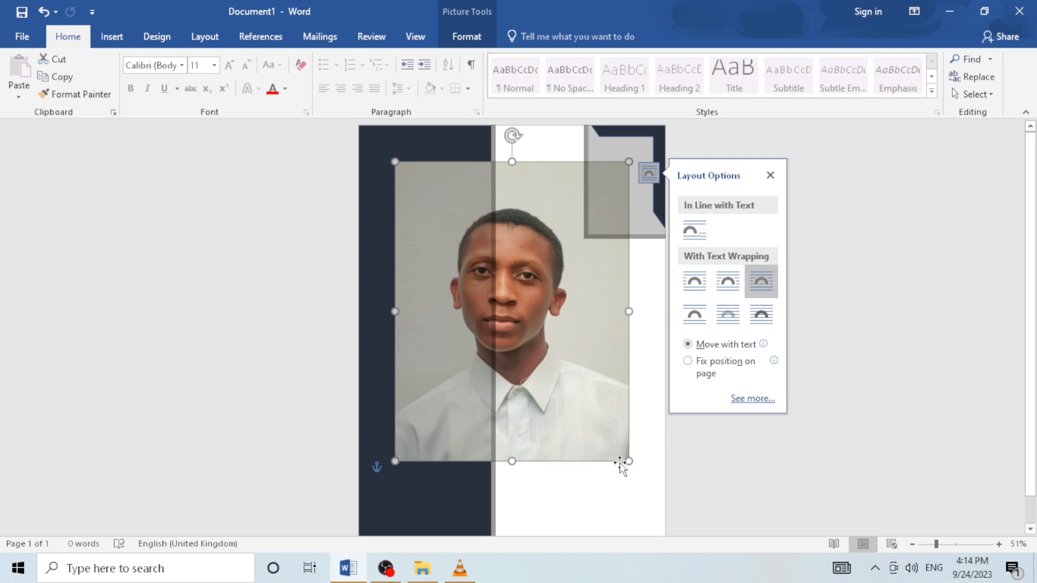
pyautogui.moveTo(629, 461); pyautogui.dragTo(463, 246)
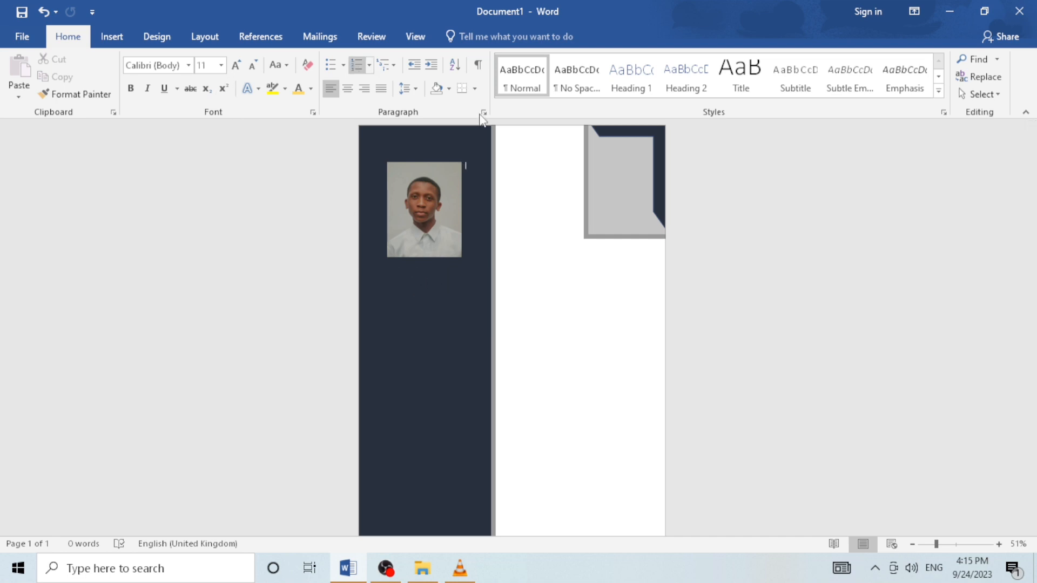
# Step: Draw a text box about 0.47" high and 2.84" wide below the photo and enter the person's full name
pyautogui.click(112, 37)
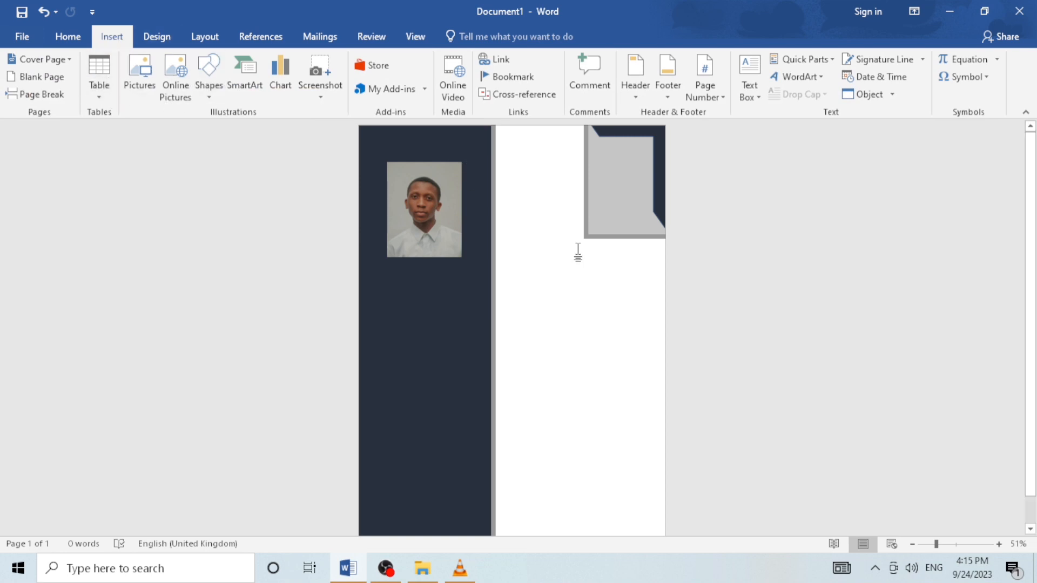
pyautogui.click(210, 89)
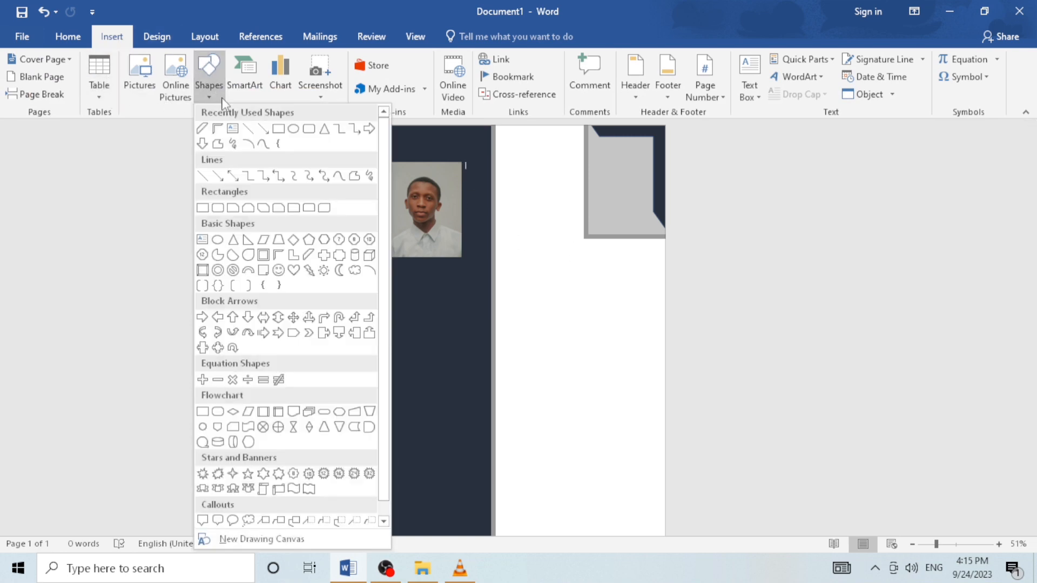
pyautogui.click(233, 128)
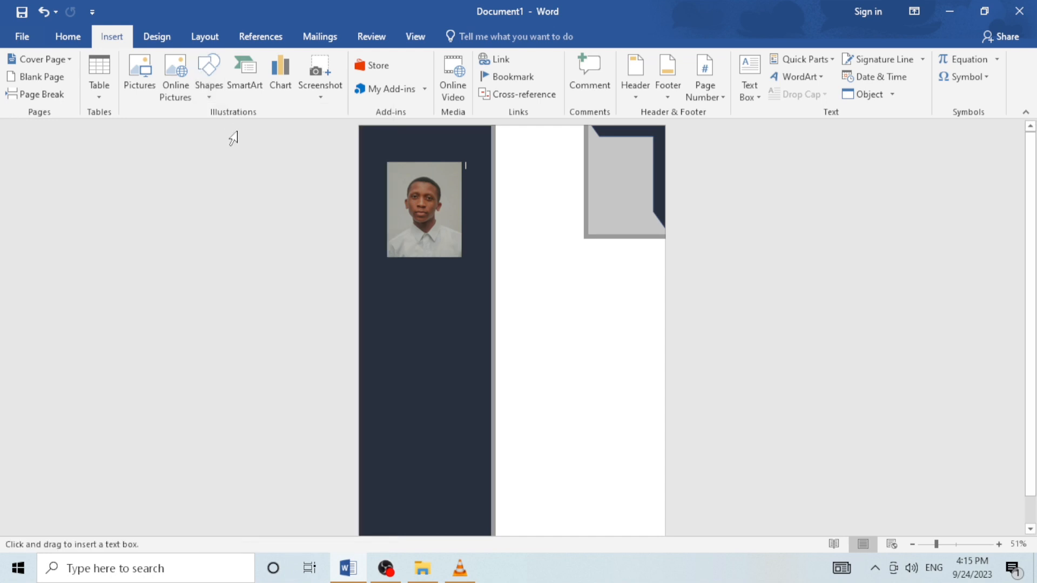
pyautogui.moveTo(389, 270); pyautogui.dragTo(478, 286)
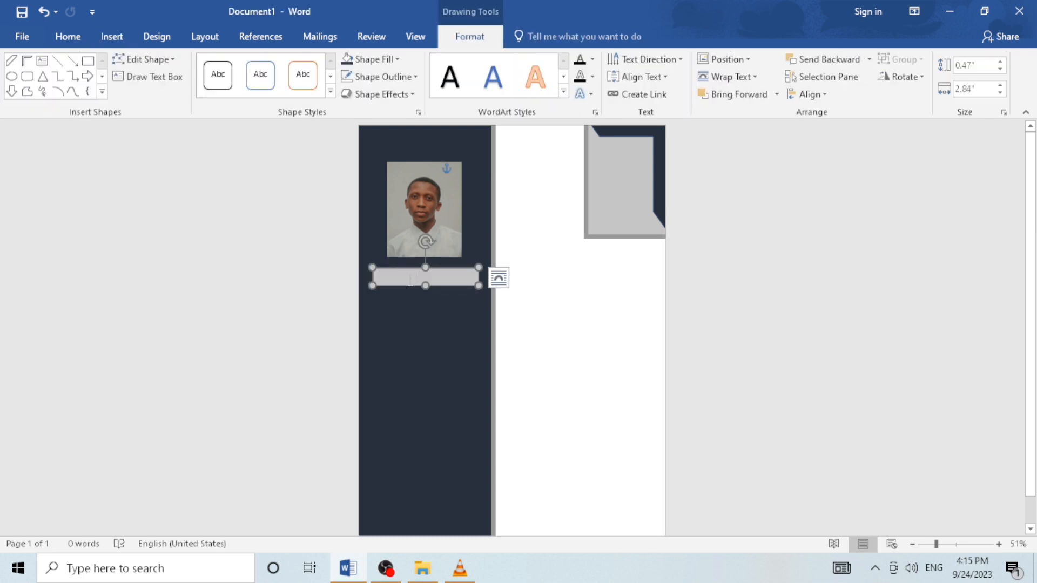
pyautogui.write('Ja')
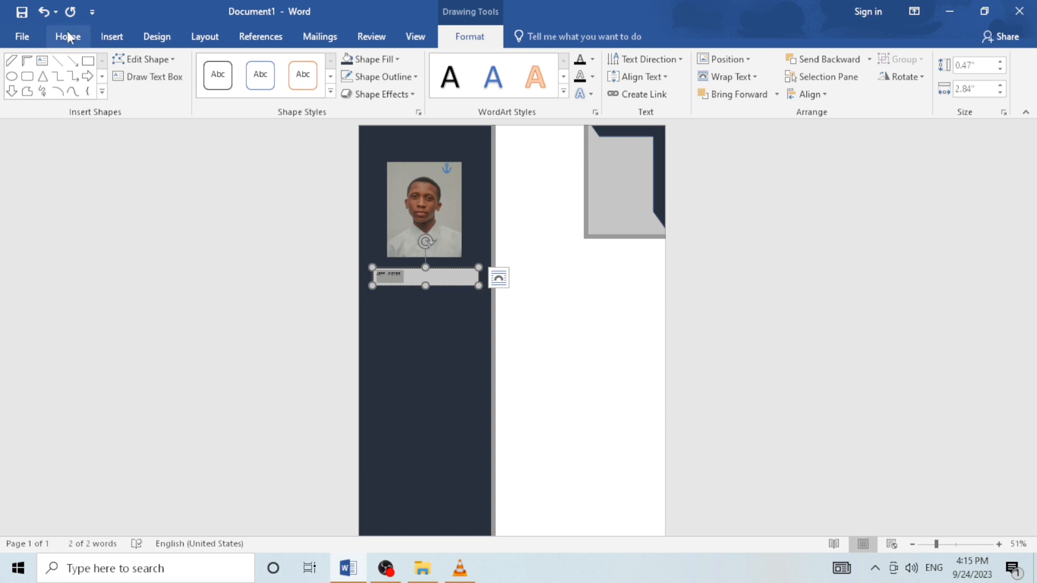
# Step: Format the name below the photo as 22 pt, centered, bold, gold text
pyautogui.click(69, 38)
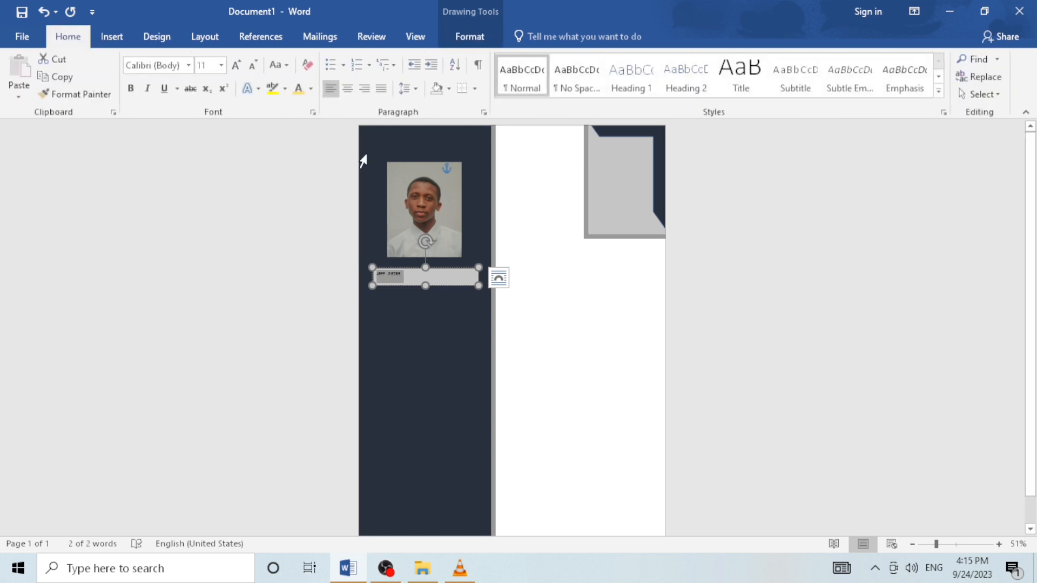
pyautogui.click(240, 65)
pyautogui.click(240, 65)
pyautogui.click(240, 65)
pyautogui.click(240, 65)
pyautogui.click(240, 65)
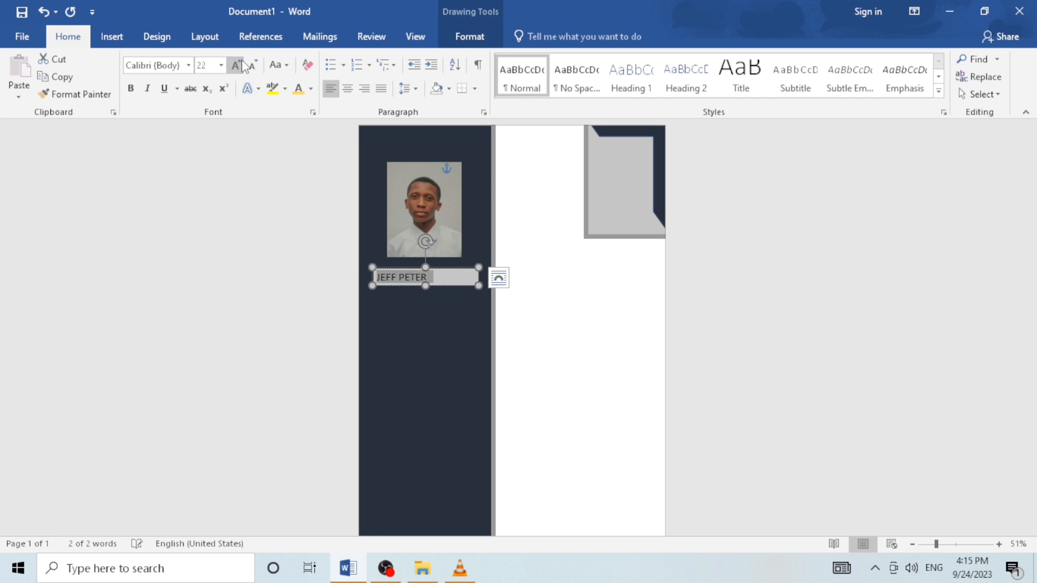
pyautogui.click(356, 91)
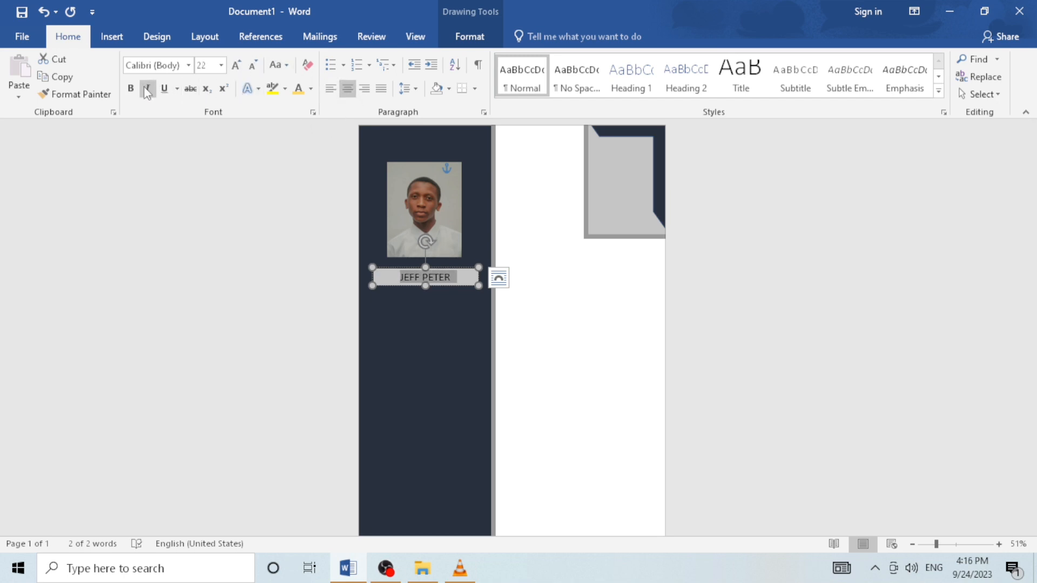
pyautogui.click(467, 275)
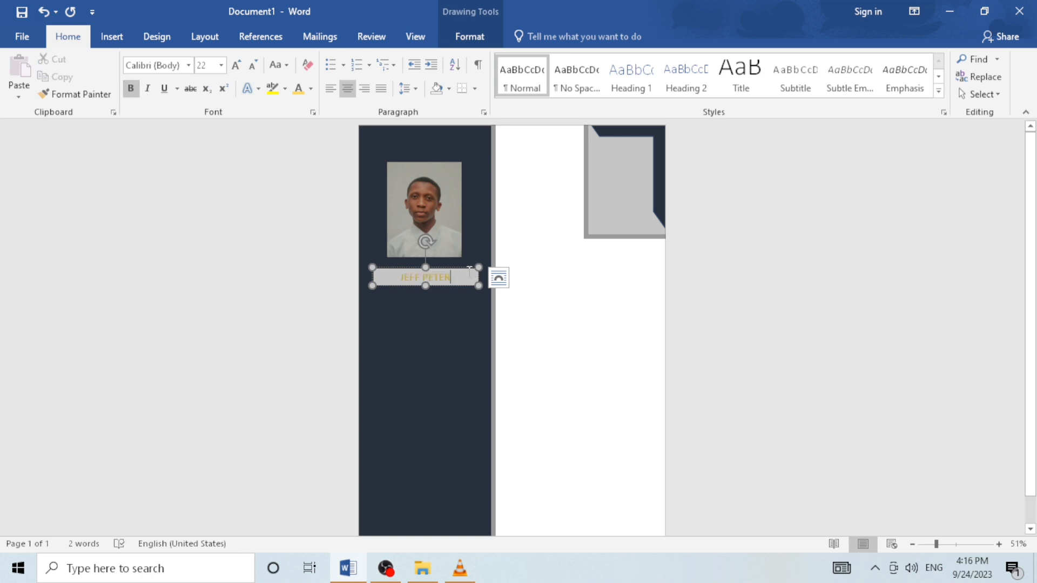
# Step: Remove the fill and outline from the name's text box
pyautogui.click(479, 36)
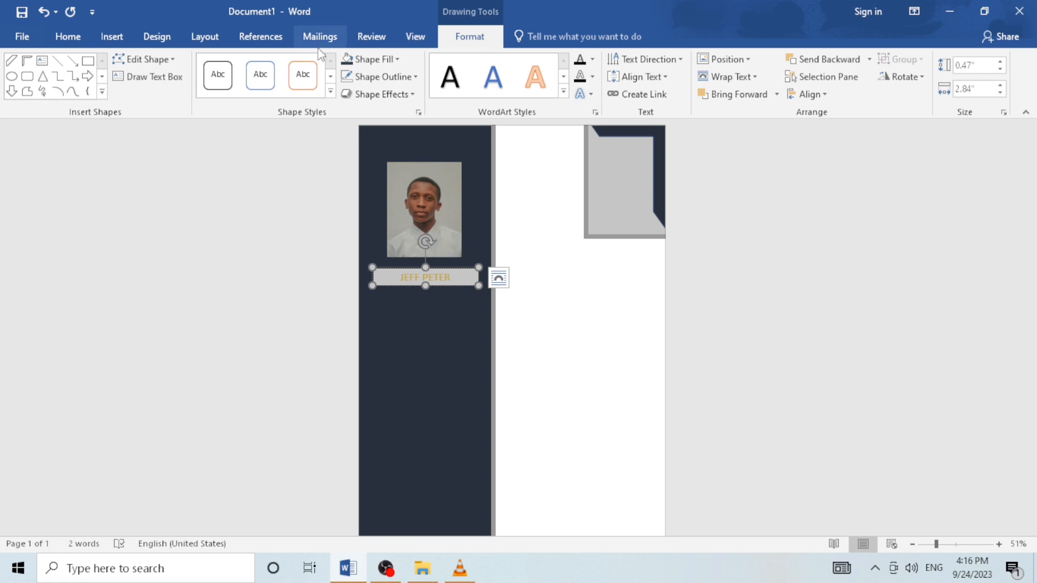
pyautogui.click(377, 59)
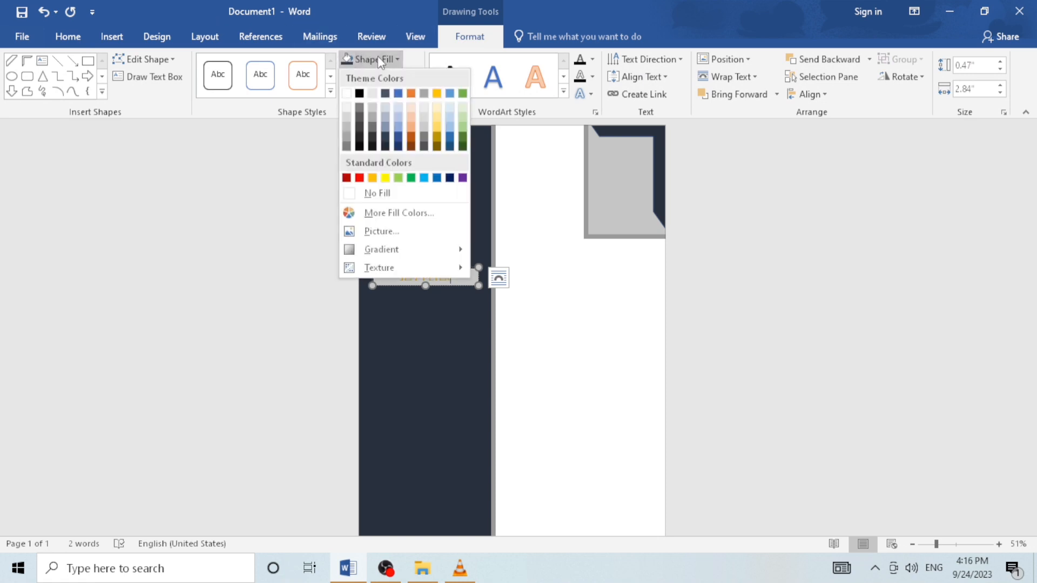
pyautogui.click(402, 192)
pyautogui.click(404, 75)
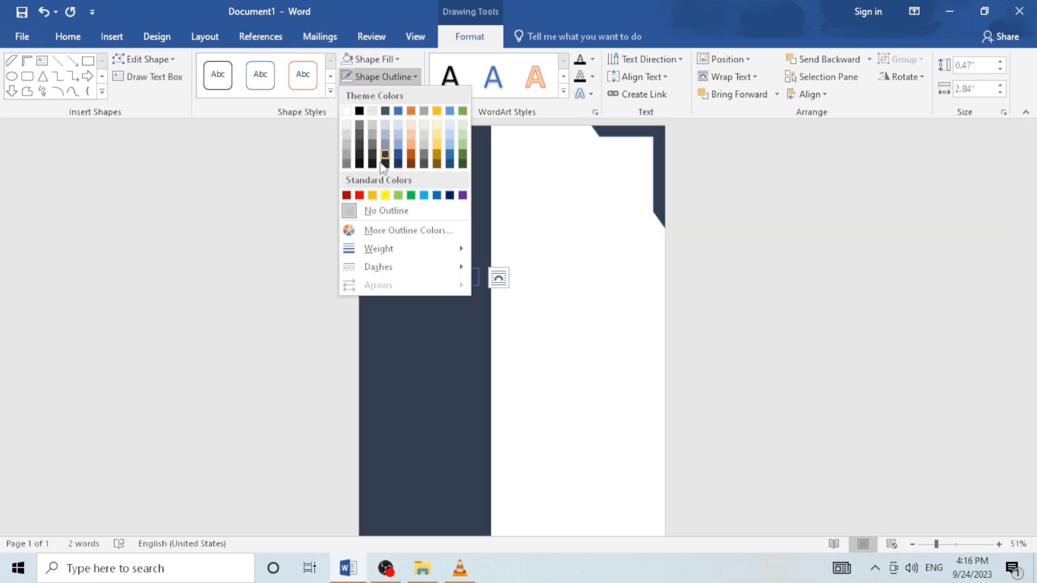
pyautogui.click(383, 209)
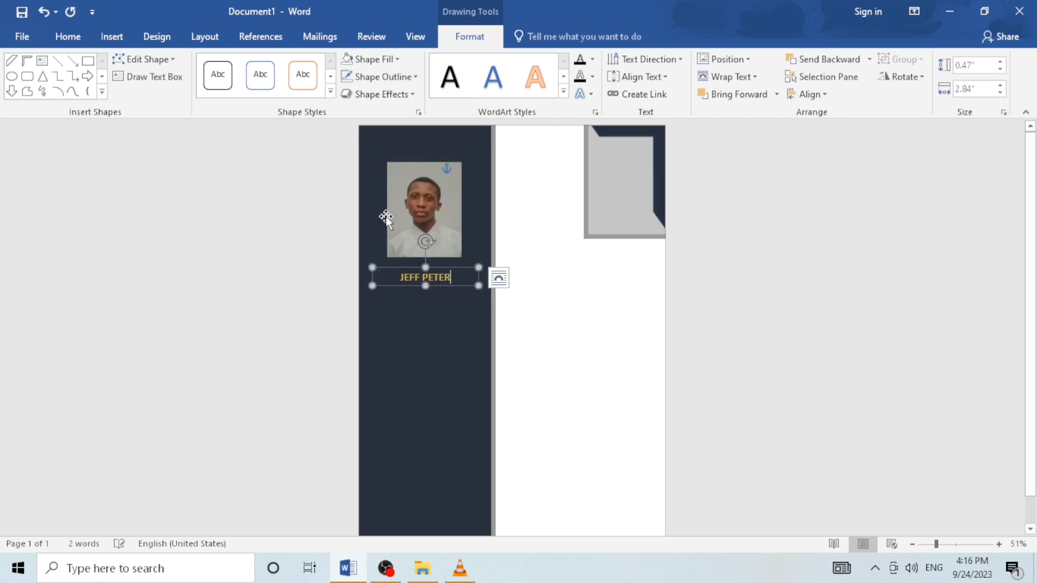
pyautogui.click(571, 292)
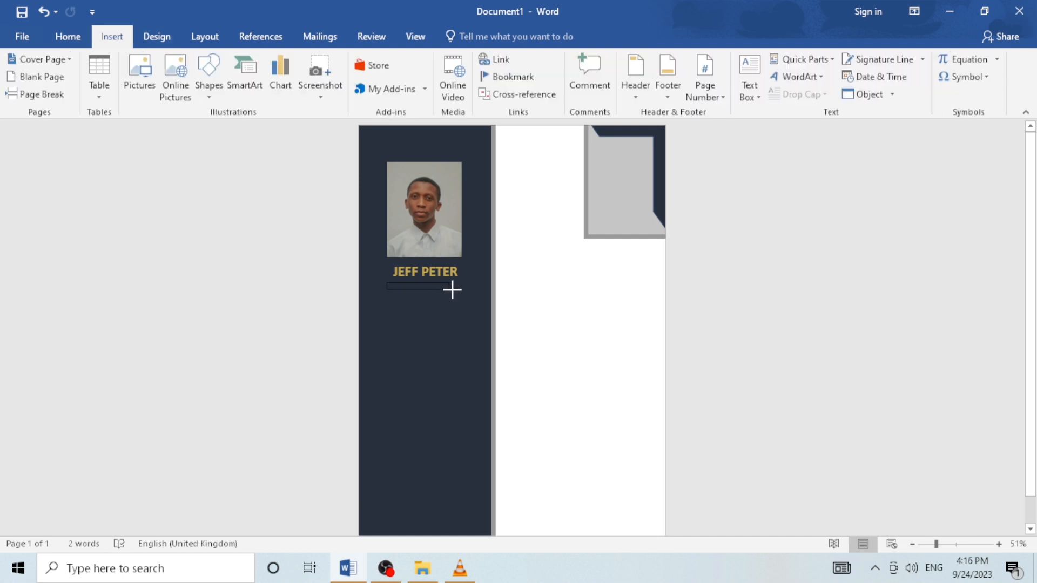
# Step: Draw a text box about 0.34" high and 1.98" wide below the name, enter "GRAPHICS DESIGNER" at 14 pt, and nudge it closer to the name
pyautogui.moveTo(451, 290); pyautogui.dragTo(464, 293)
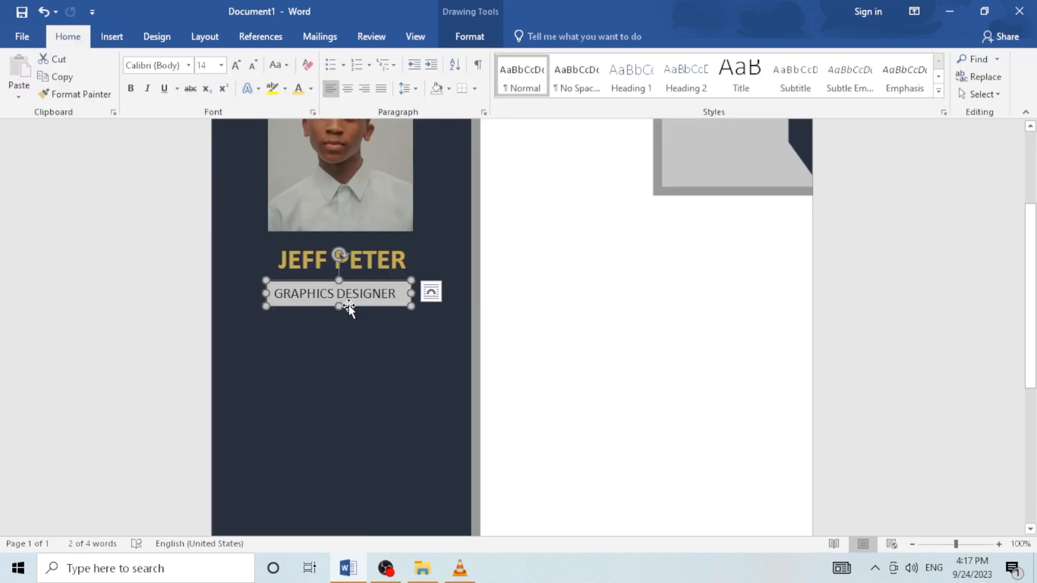
pyautogui.press('Up')
pyautogui.press('Up')
pyautogui.press('Up')
pyautogui.press('Up')
pyautogui.press('Up')
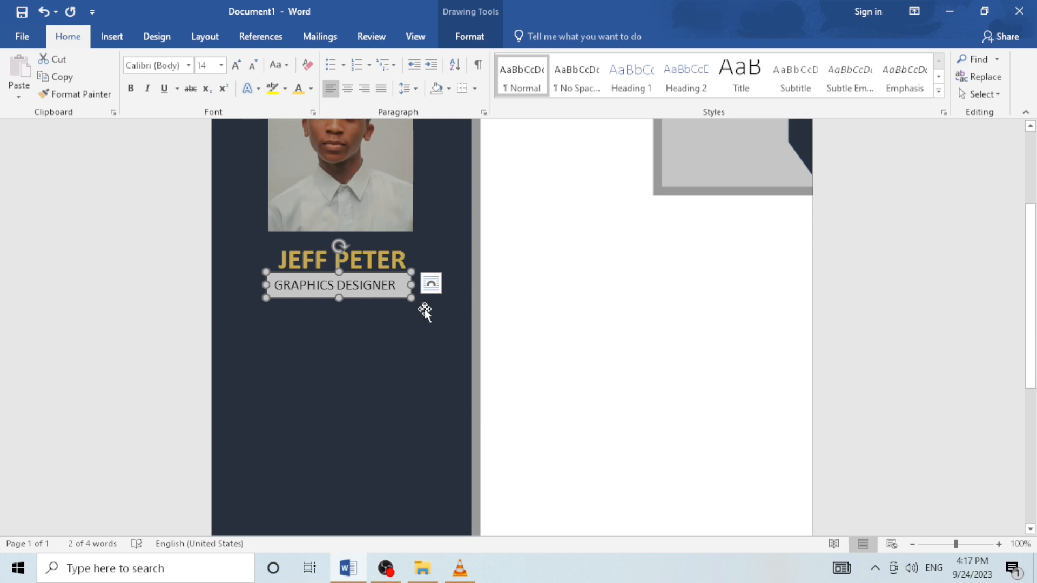
# Step: Remove the fill and outline from the job title's text box
pyautogui.click(466, 41)
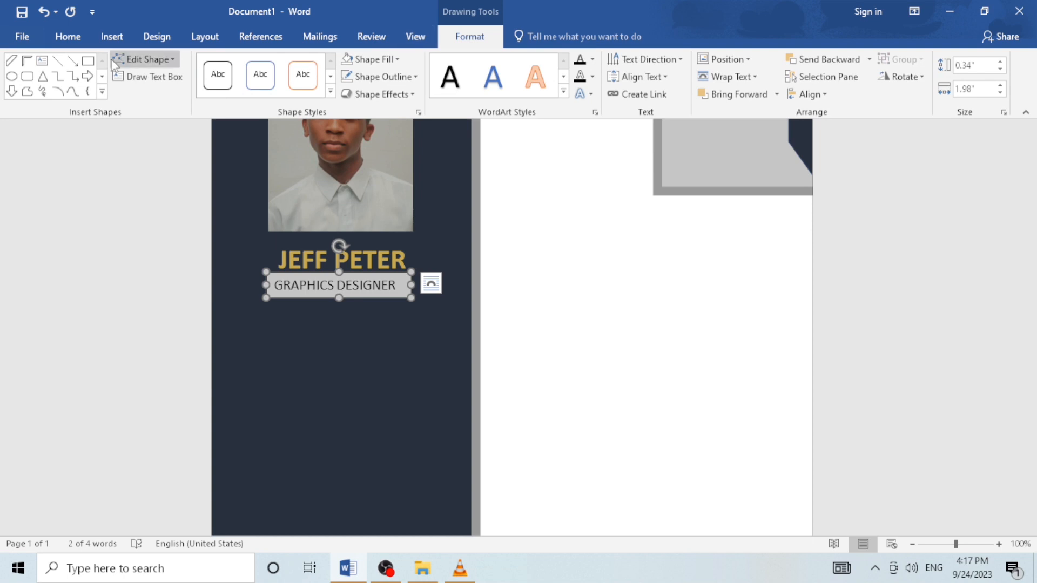
pyautogui.click(370, 58)
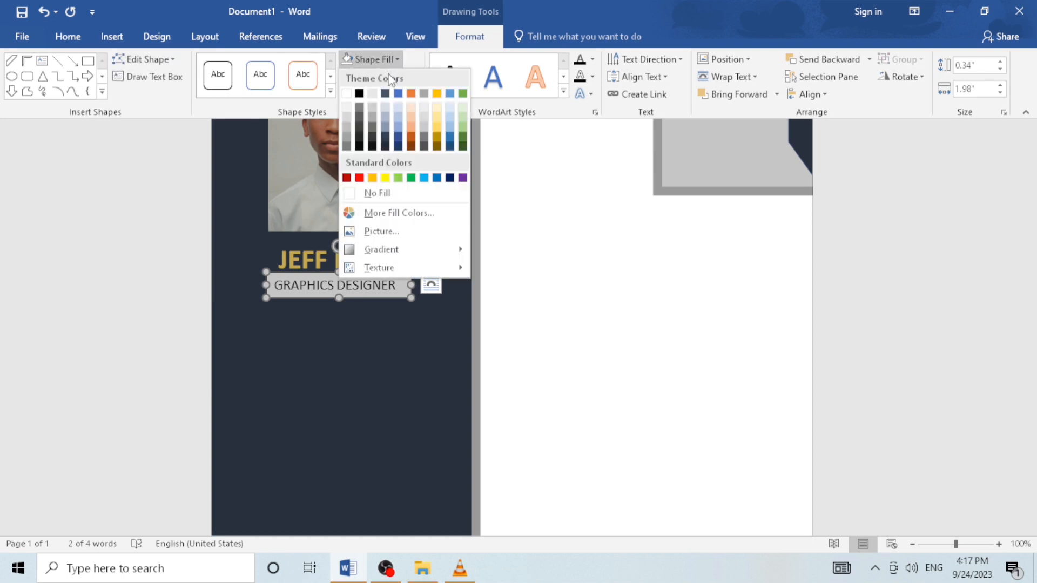
pyautogui.click(388, 193)
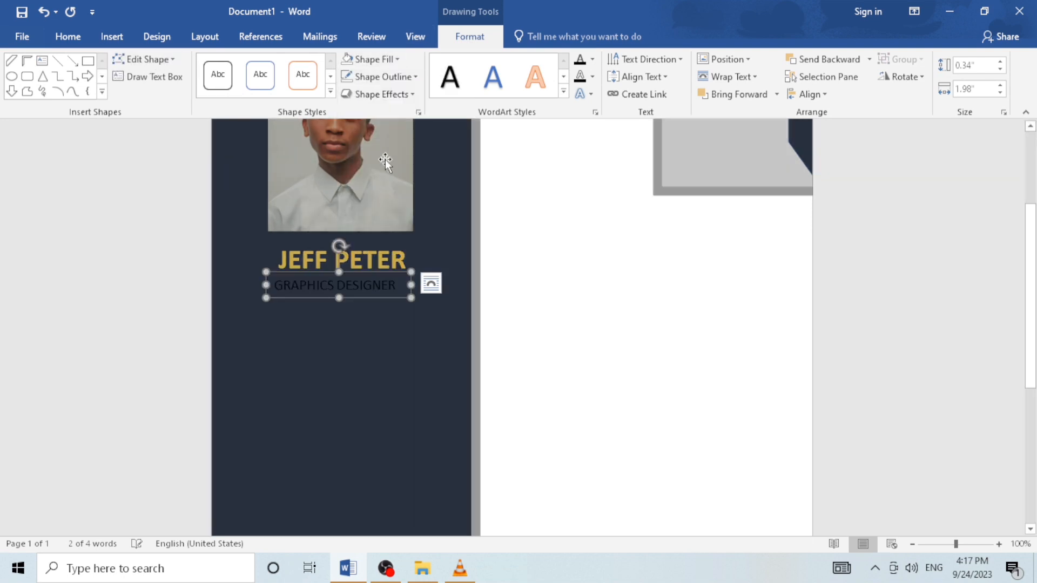
pyautogui.click(379, 76)
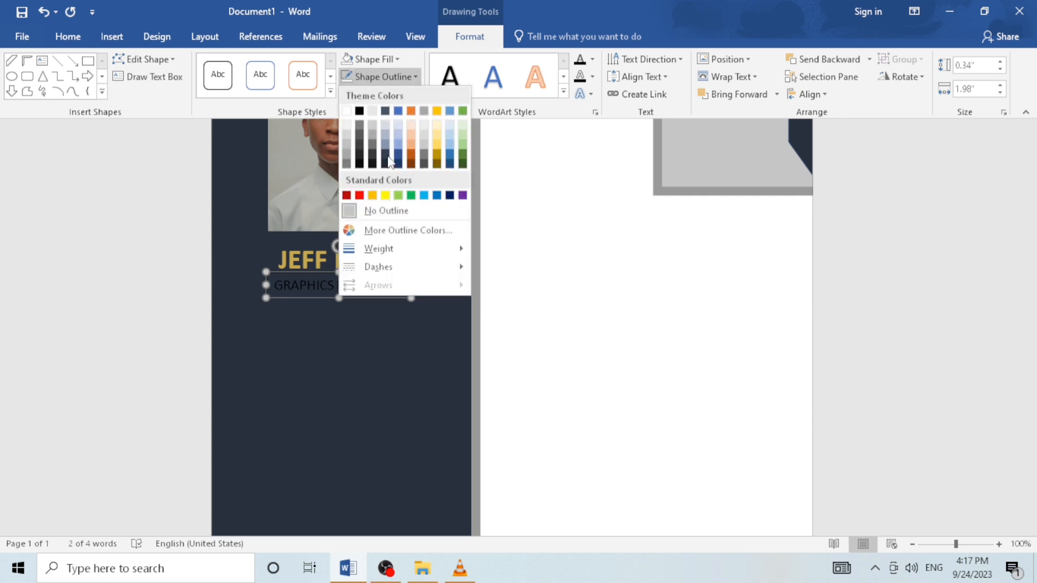
pyautogui.click(383, 212)
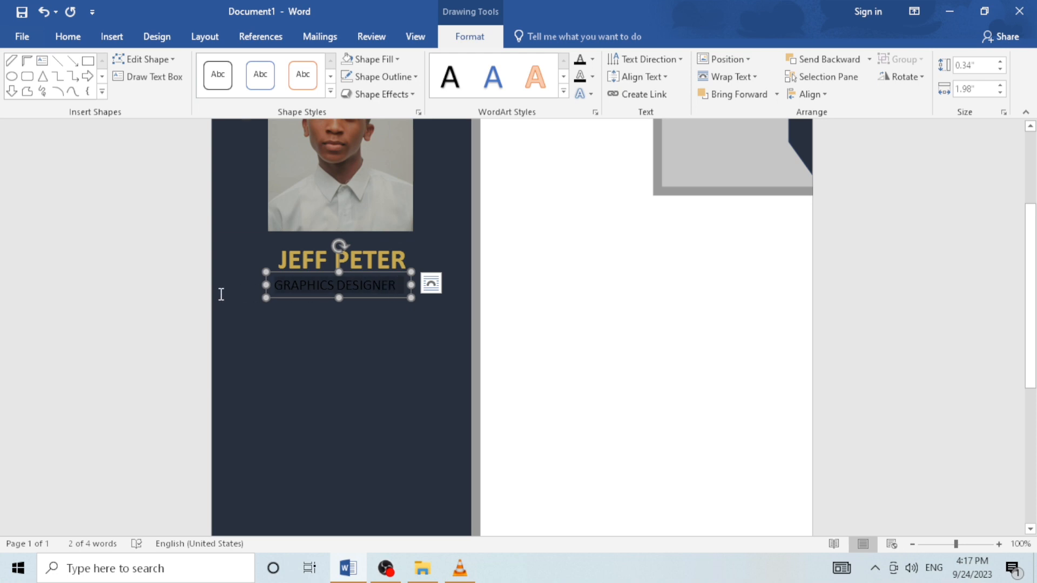
# Step: Color the job title text white and center it within its text box
pyautogui.click(68, 37)
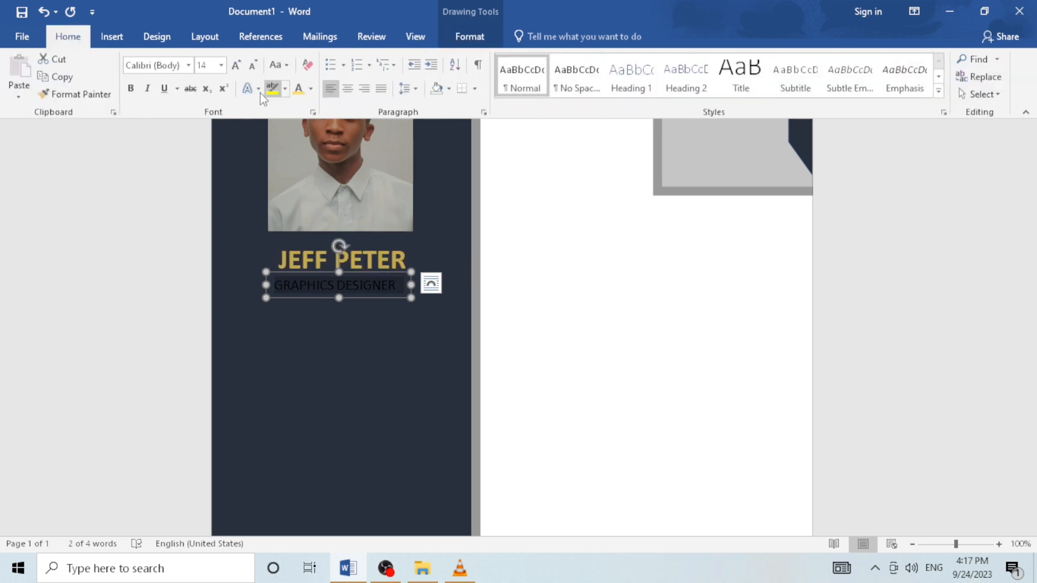
pyautogui.click(311, 97)
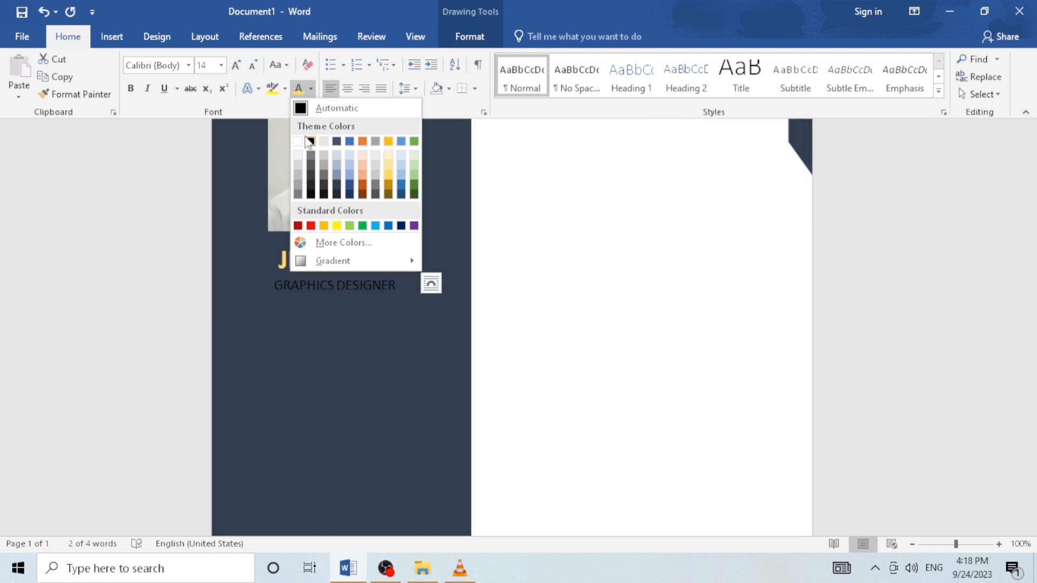
pyautogui.press('Escape')
pyautogui.click(300, 140)
pyautogui.click(591, 344)
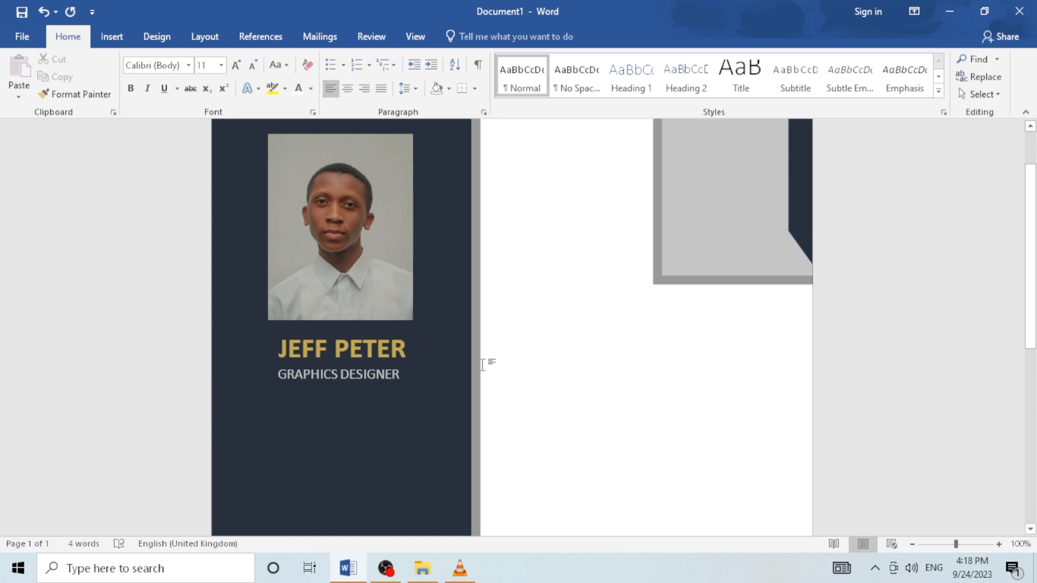
# Step: Duplicate the job title's text box lower in the sidebar and replace the copy's text with "SKILLS", left-aligned
pyautogui.scroll(-2, 482, 365)
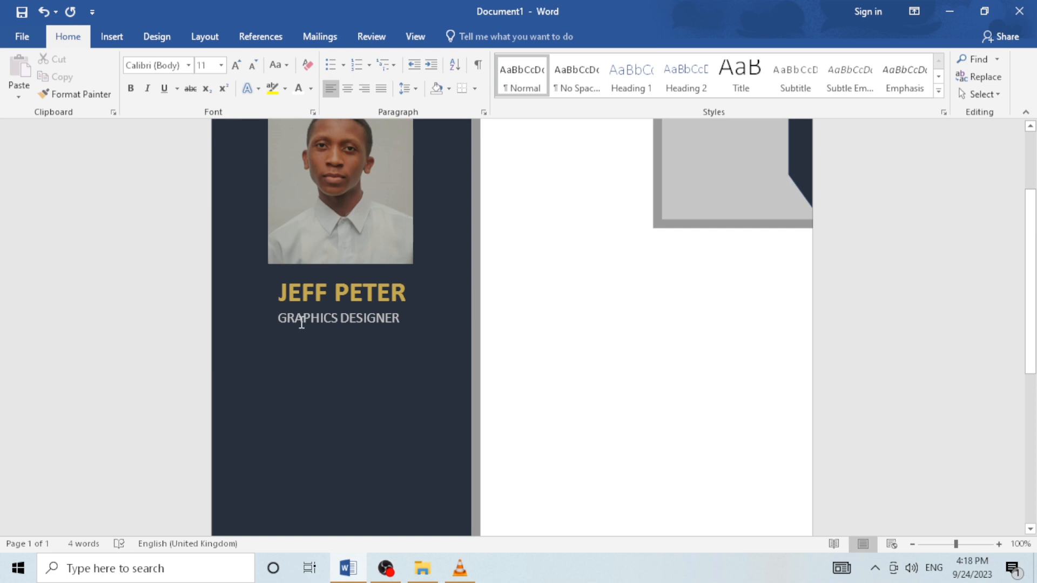
pyautogui.click(335, 320)
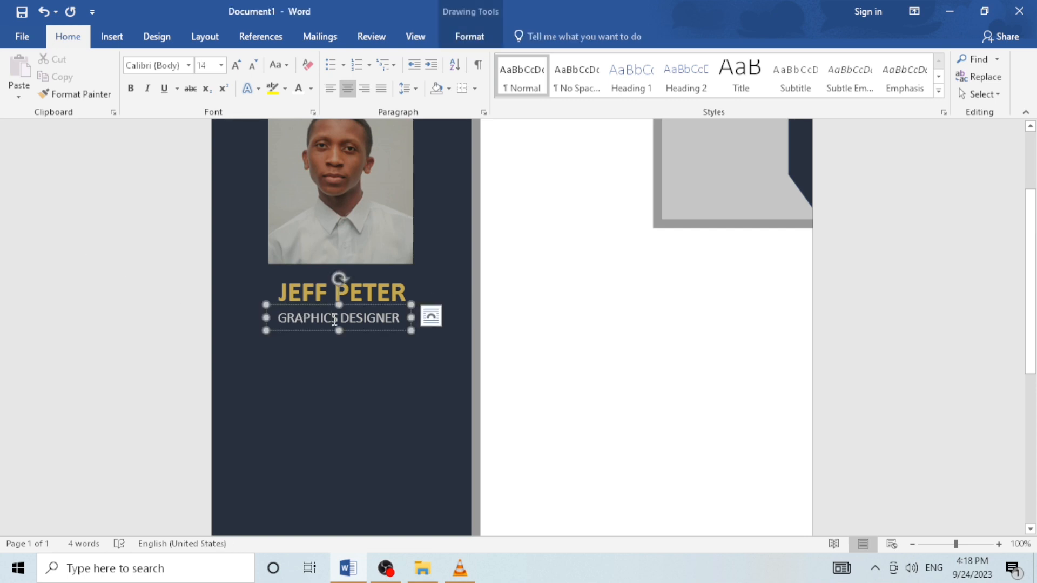
pyautogui.moveTo(335, 320); pyautogui.dragTo(335, 393)
pyautogui.click(357, 405)
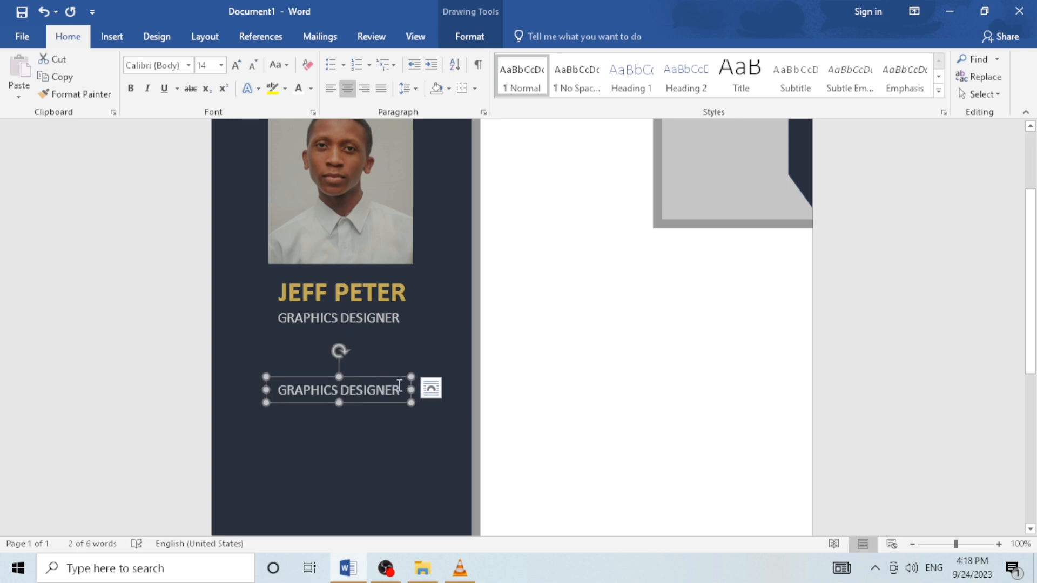
pyautogui.tripleClick(298, 389)
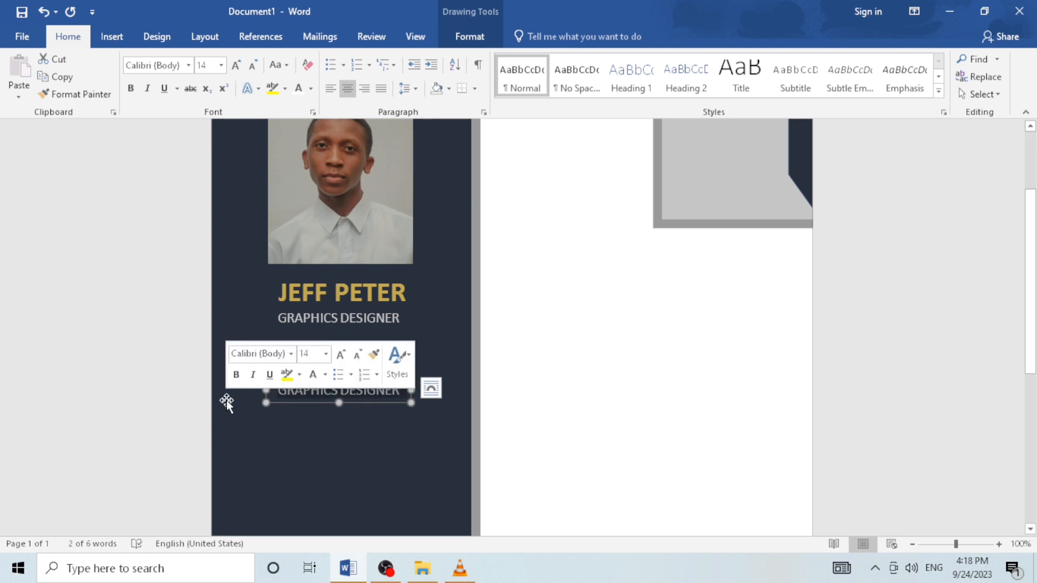
pyautogui.write('SKILLS')
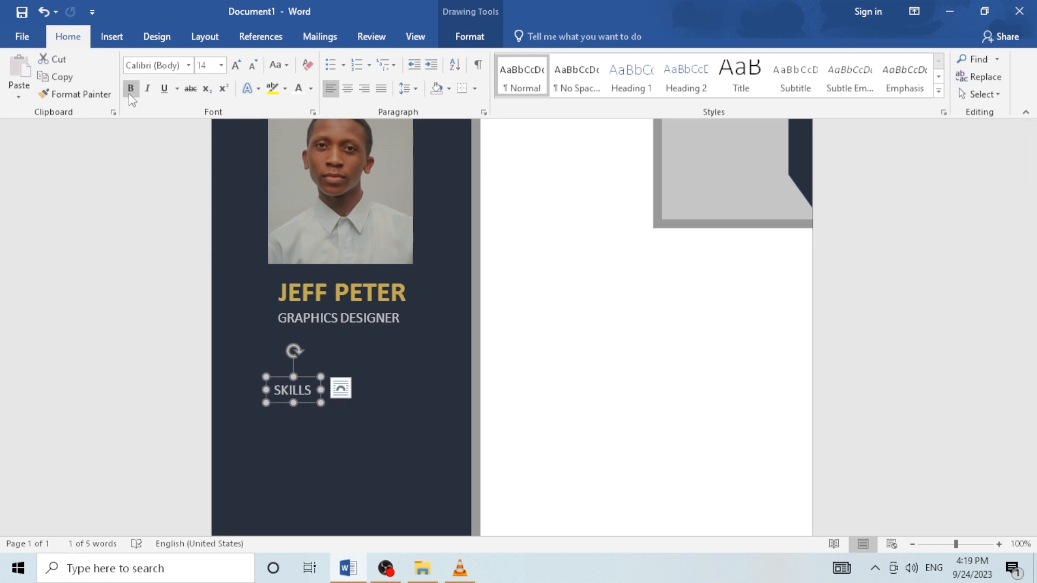
# Step: Make the SKILLS heading bold and gold
pyautogui.click(129, 87)
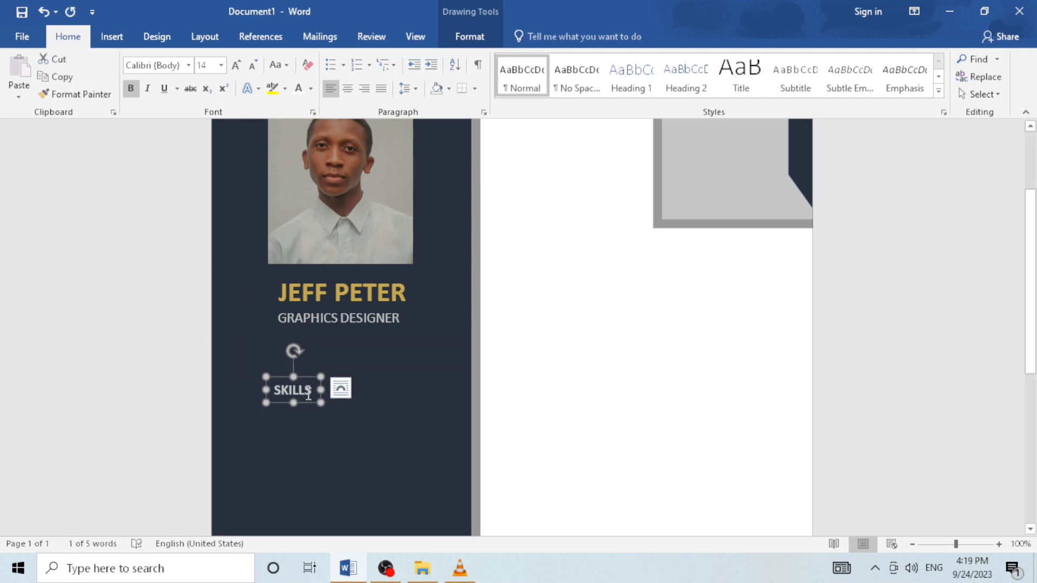
pyautogui.click(311, 91)
pyautogui.click(388, 174)
# Step: Duplicate the SKILLS heading just below as an enlarged text box and format the copy's text as 12 pt, non-bold, white
pyautogui.moveTo(301, 377); pyautogui.dragTo(301, 399)
pyautogui.click(347, 417)
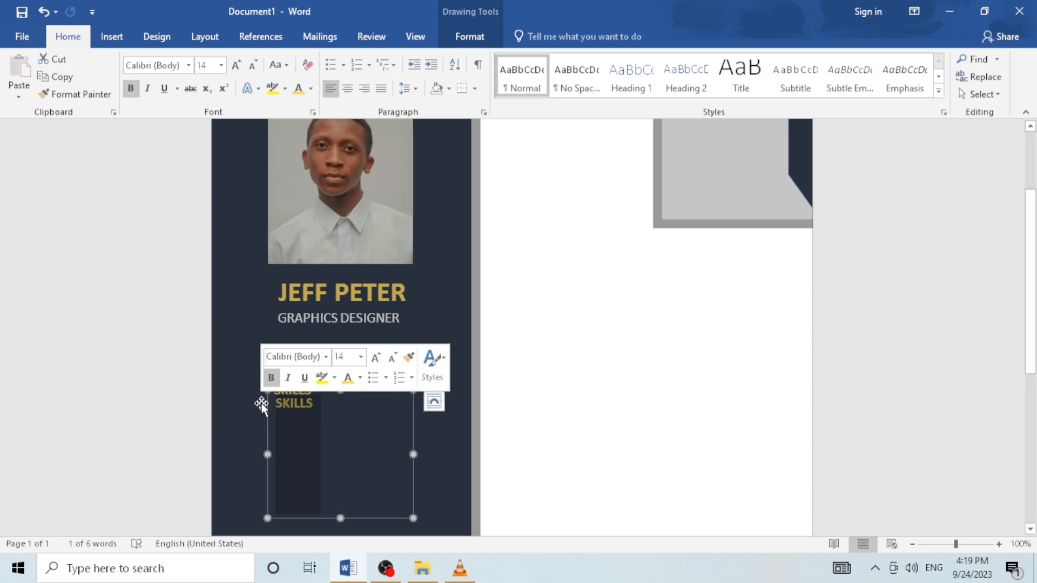
pyautogui.click(131, 89)
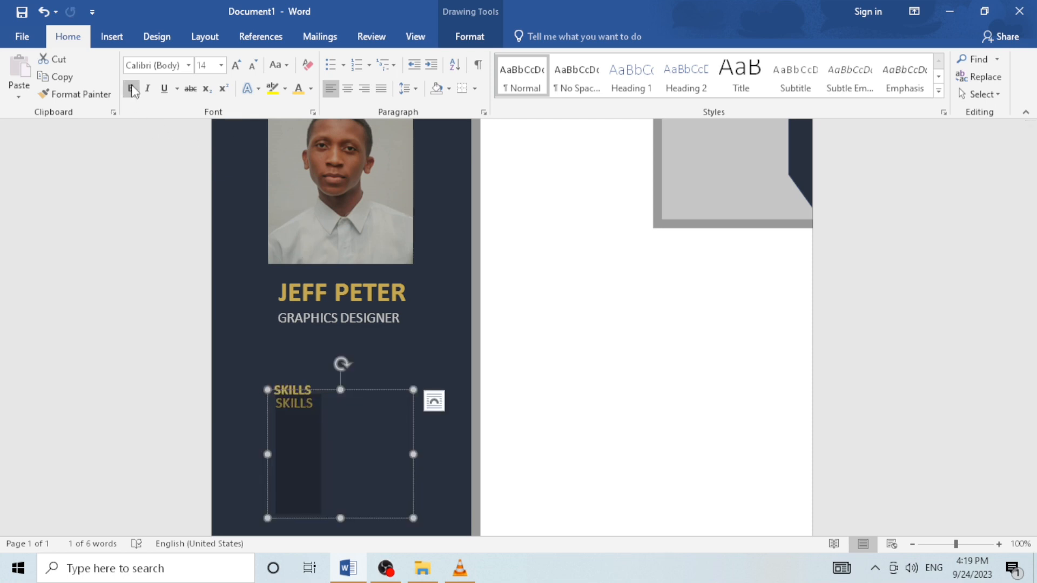
pyautogui.click(253, 66)
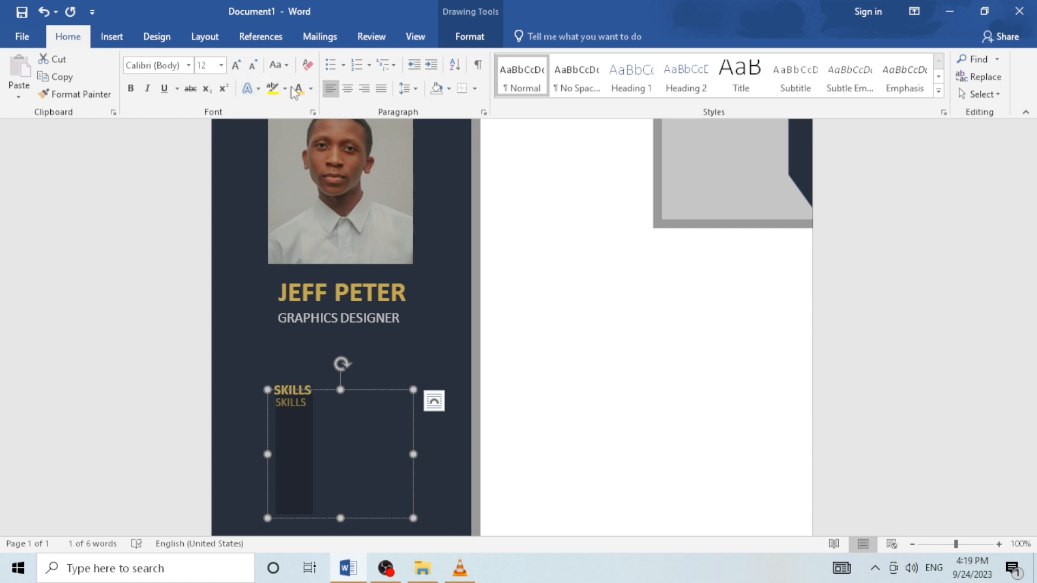
pyautogui.click(311, 89)
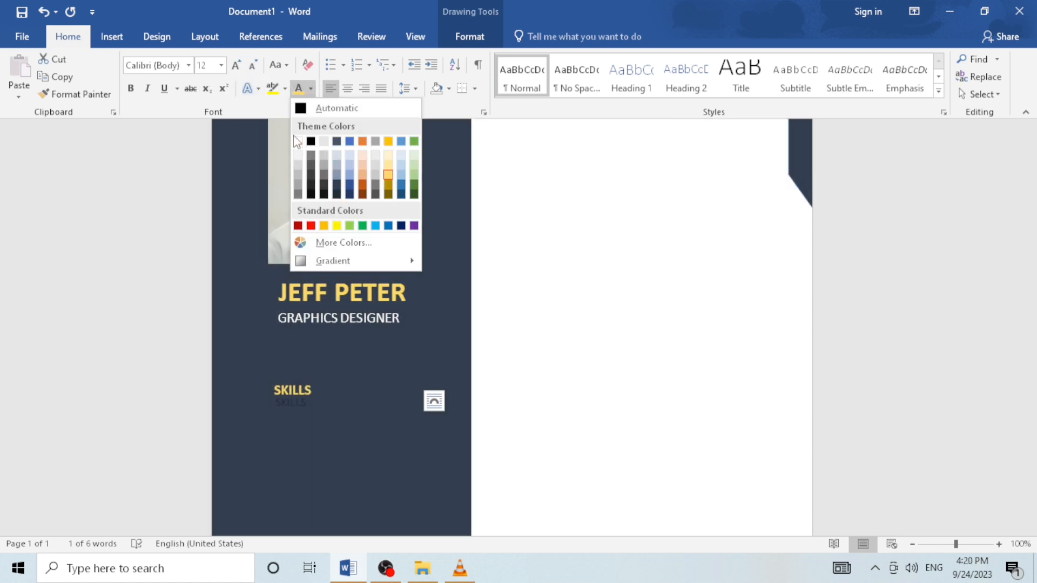
pyautogui.click(298, 142)
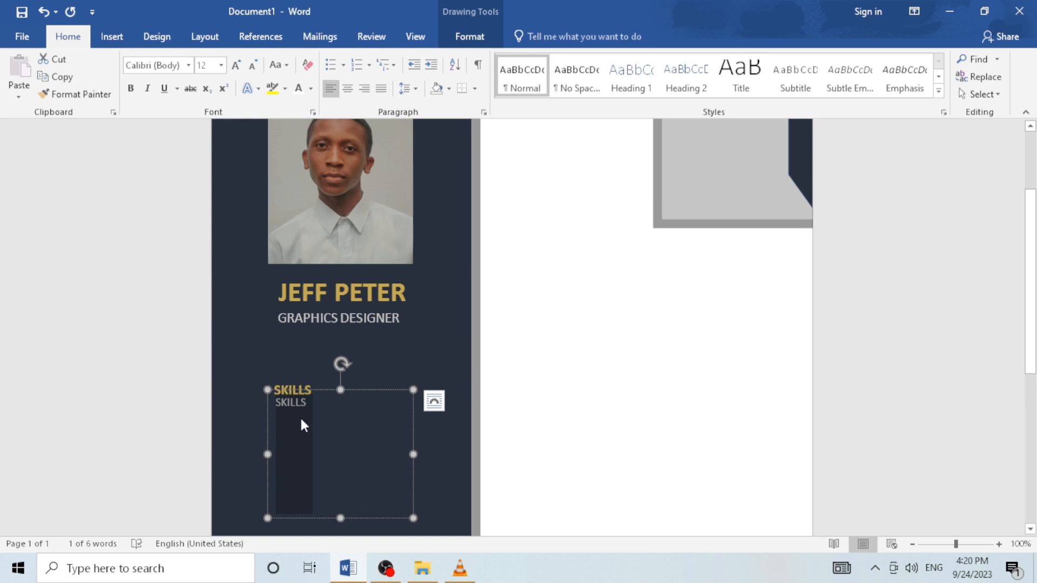
# Step: Replace the enlarged box's text with the lines Photoshop, CorelDraw, Illustrator, Indesign and Photography
pyautogui.click(261, 402)
pyautogui.write('P')
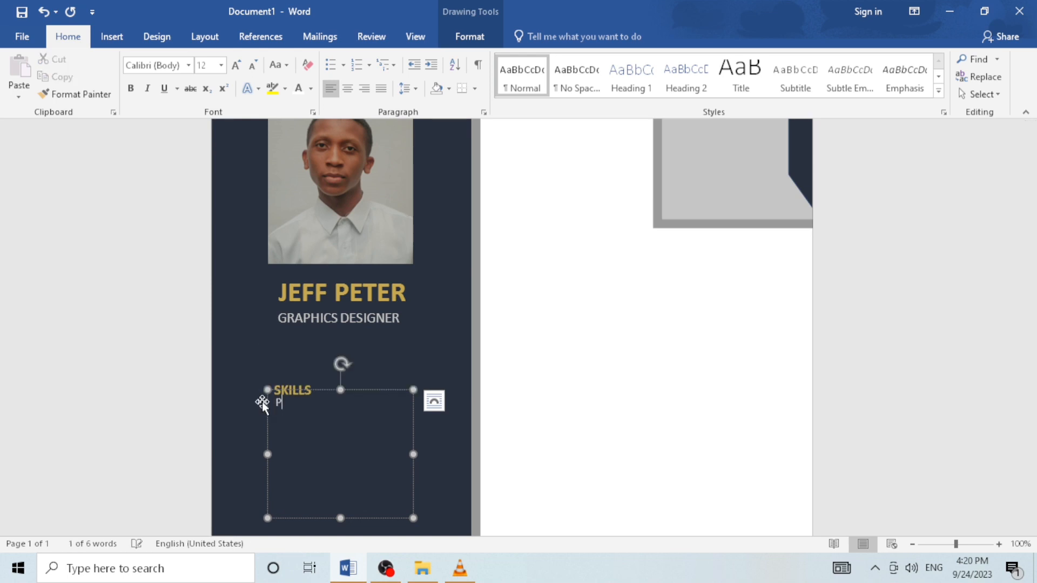
pyautogui.write('hot')
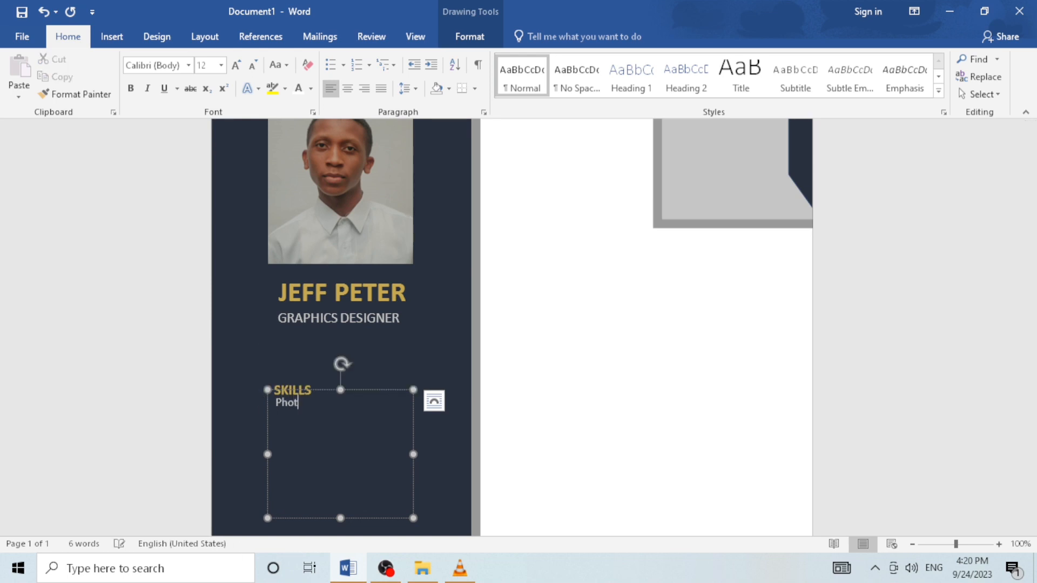
pyautogui.write('oshop')
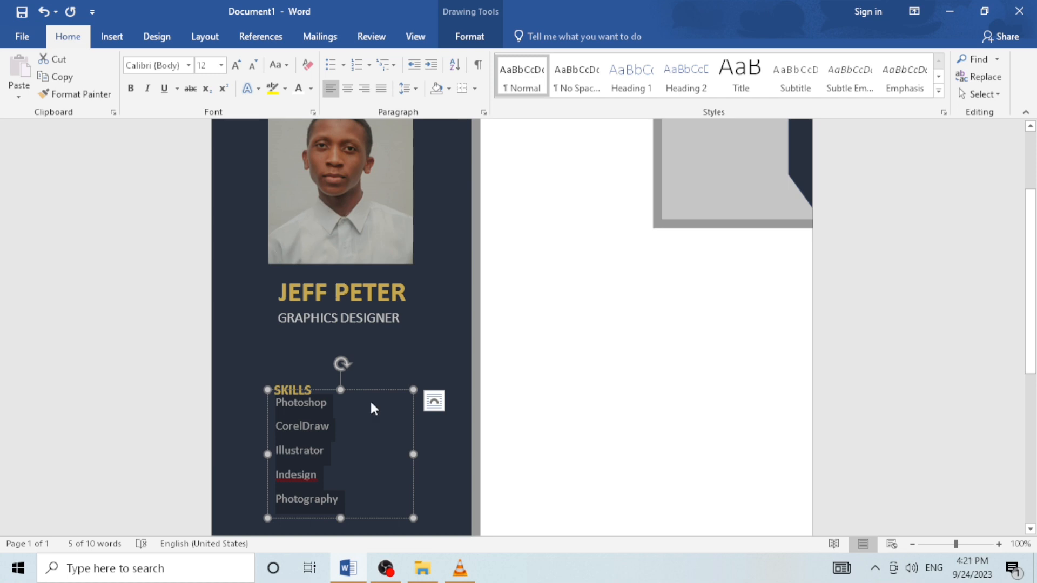
# Step: Set the skills list's line spacing to 1.0 and apply solid round bullets to it
pyautogui.click(411, 91)
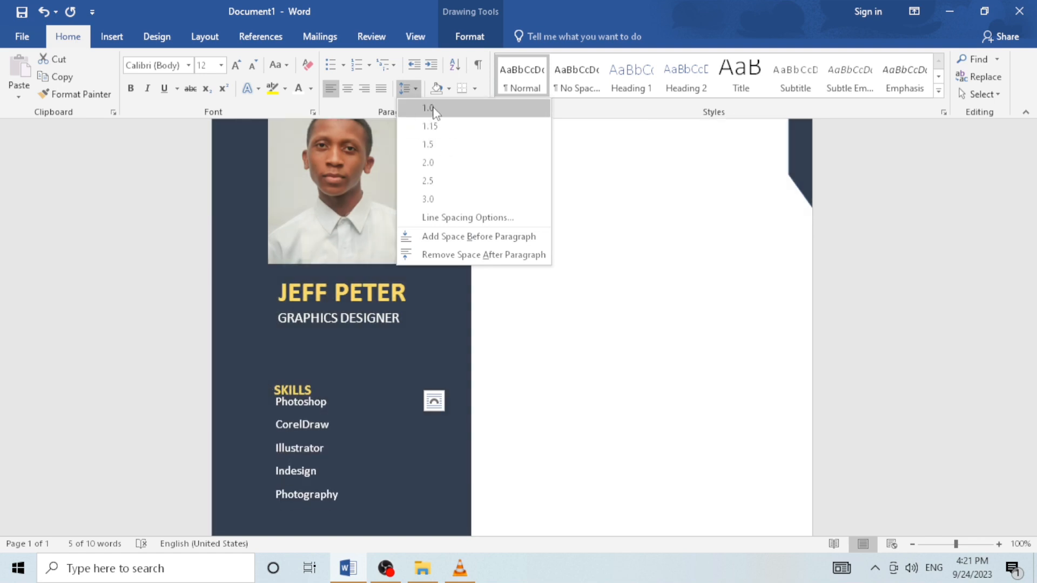
pyautogui.click(428, 108)
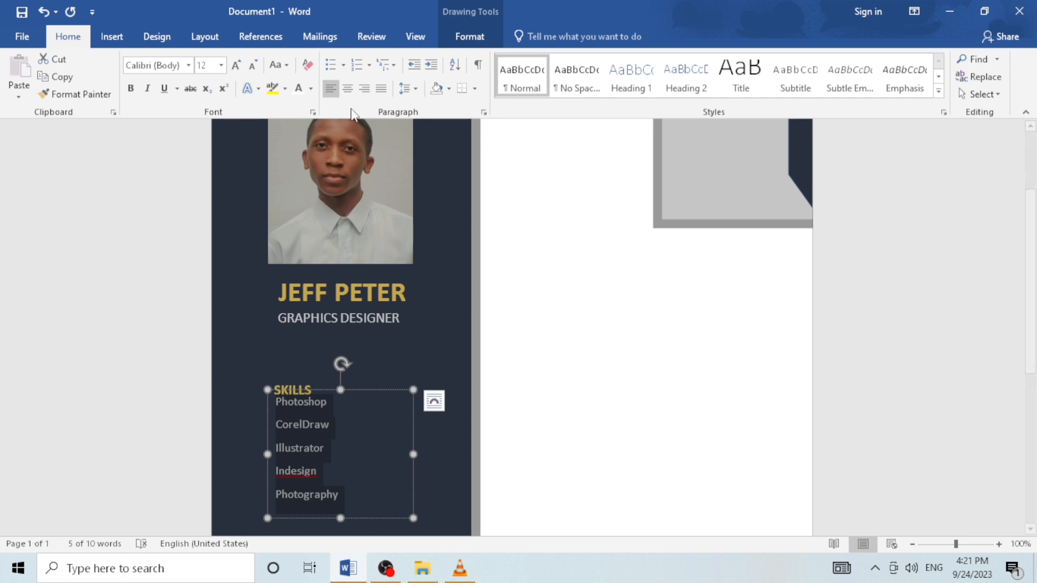
pyautogui.click(344, 66)
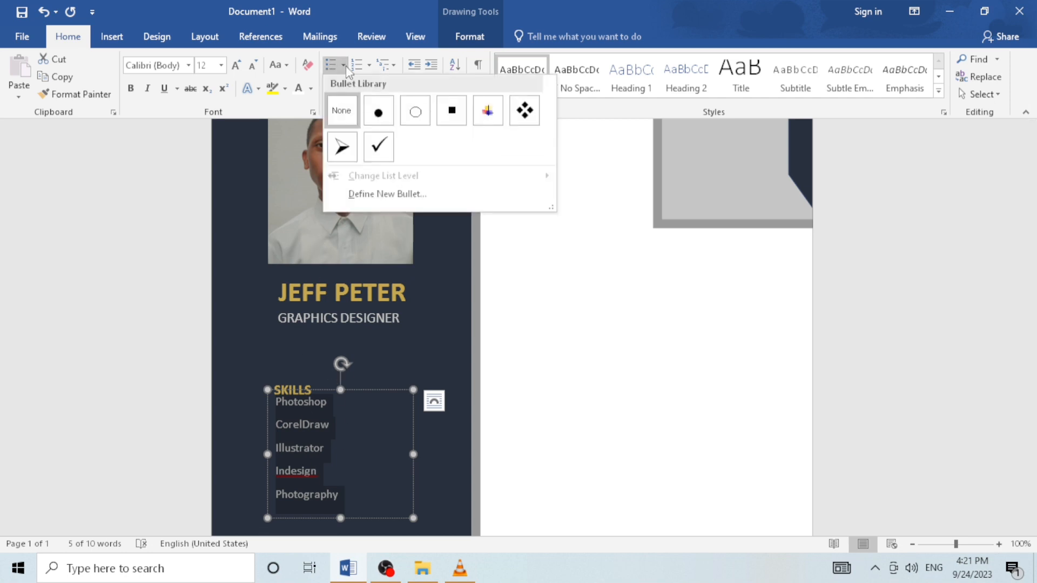
pyautogui.click(374, 112)
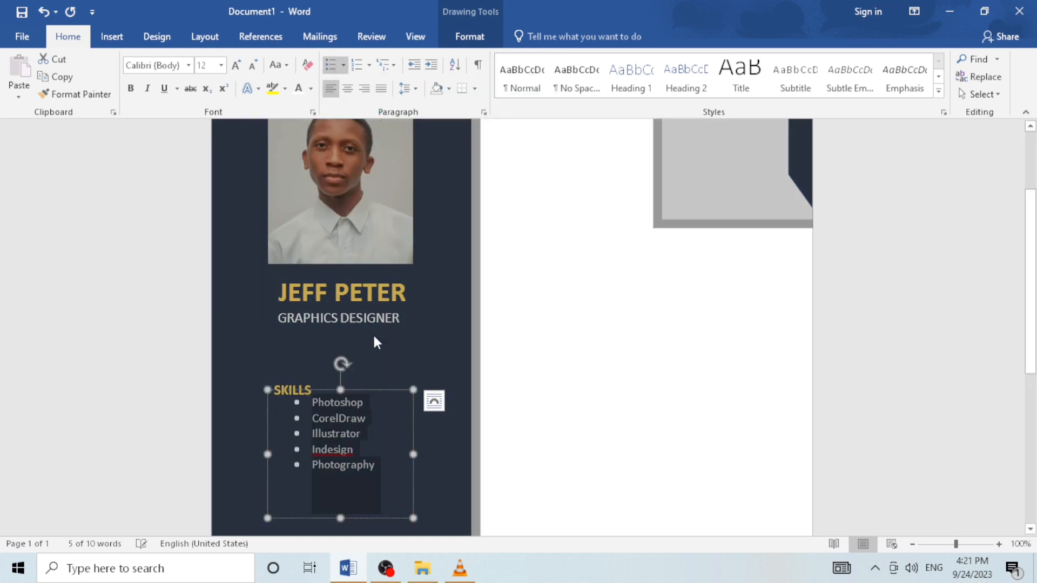
# Step: Narrow the bulleted skills box and position it directly beneath the SKILLS heading, with the bullets aligned to the heading's left edge
pyautogui.scroll(-3, 350, 431)
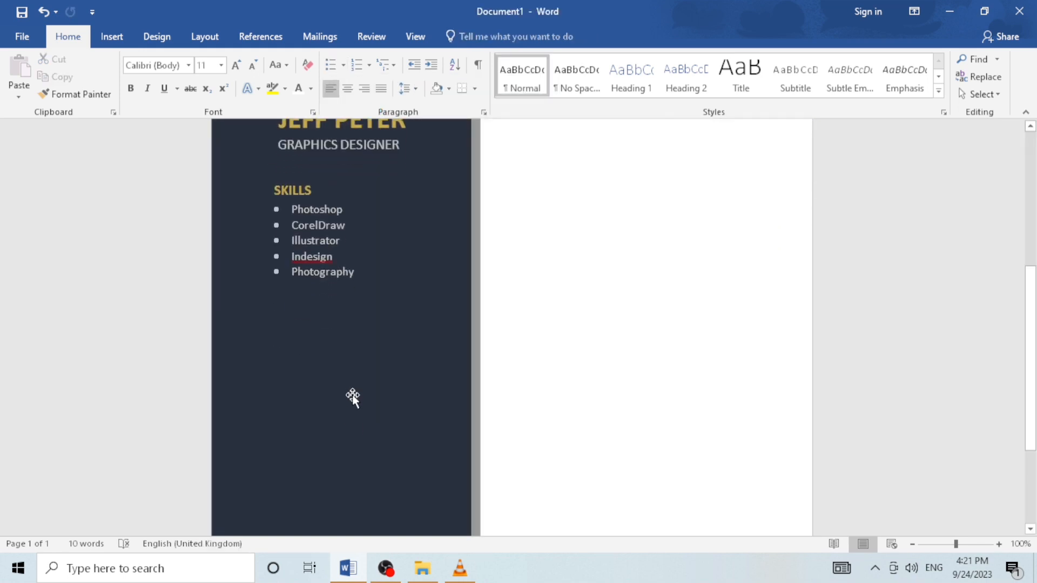
pyautogui.click(307, 219)
pyautogui.click(312, 403)
# Step: Copy the SKILLS heading below the skills list, change the copy's text to "Contacts", and widen its box to fit
pyautogui.click(287, 189)
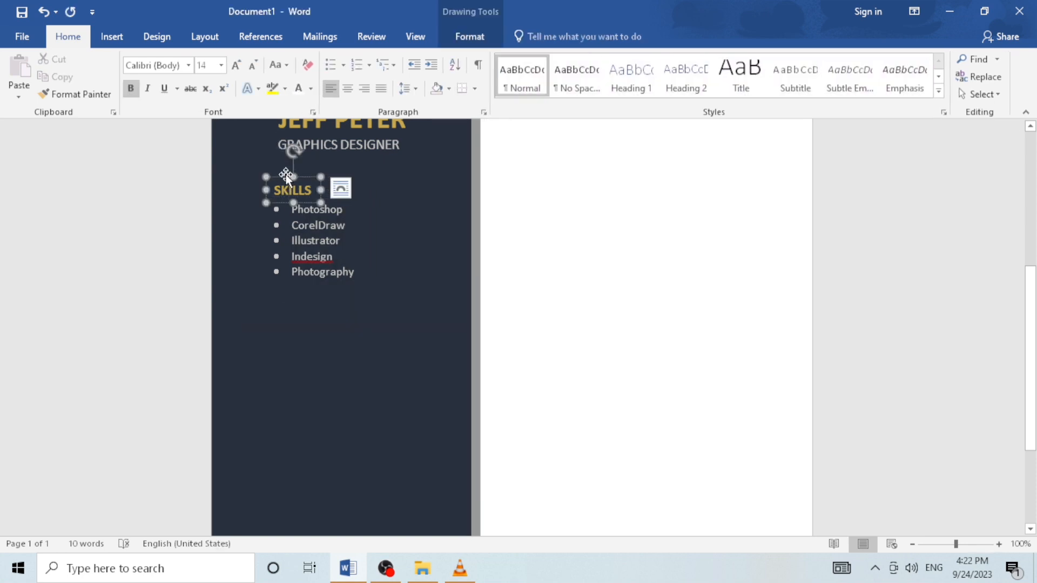
pyautogui.moveTo(286, 174); pyautogui.dragTo(285, 296)
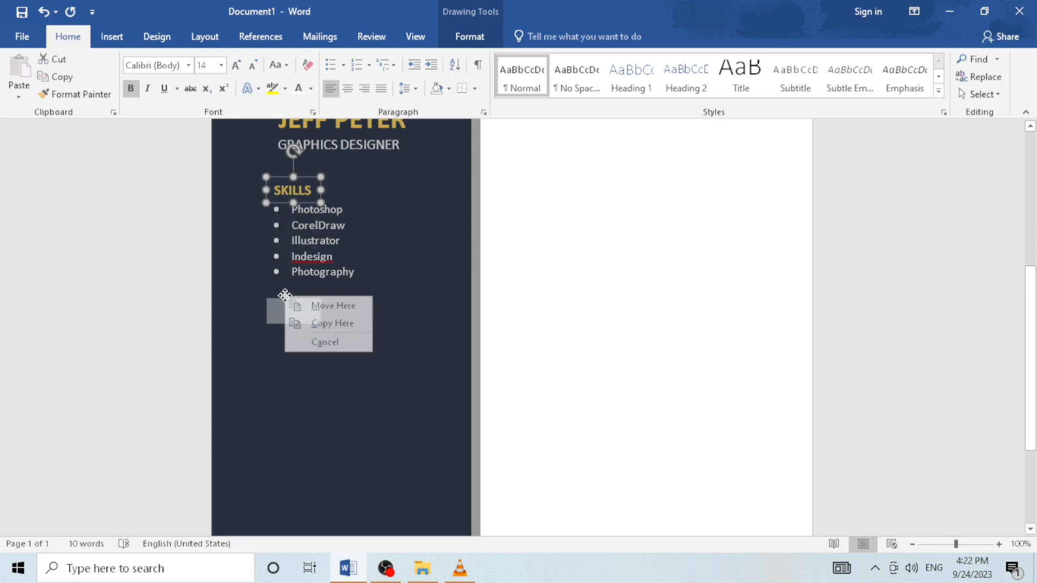
pyautogui.click(319, 323)
pyautogui.doubleClick(297, 312)
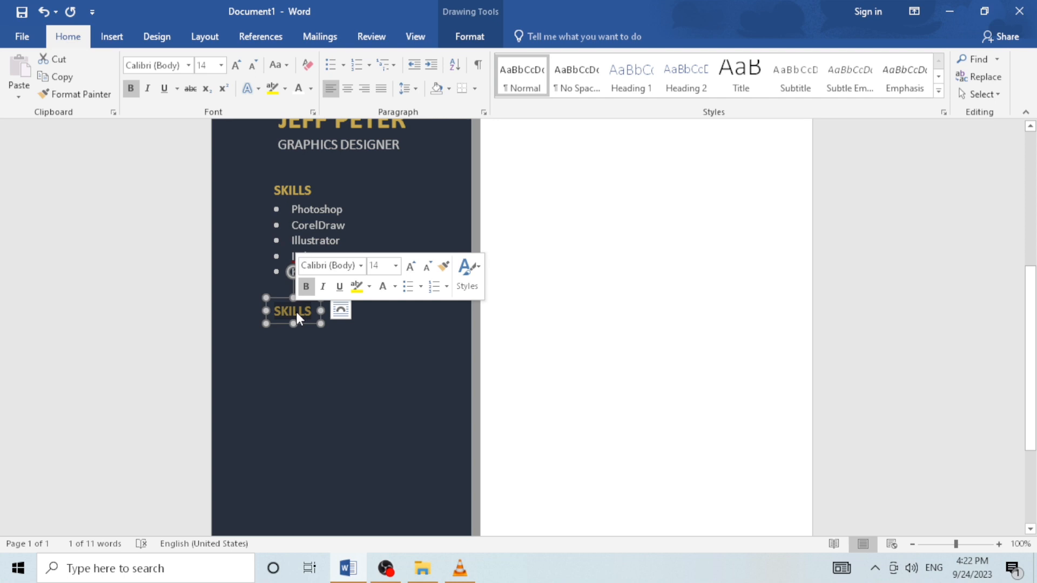
pyautogui.write('Contacts')
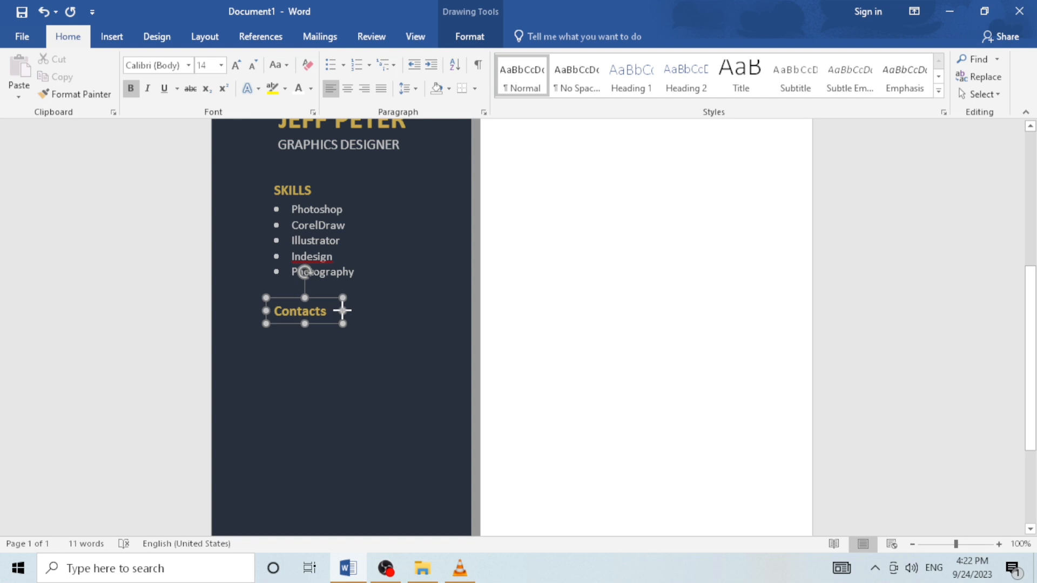
pyautogui.click(341, 311)
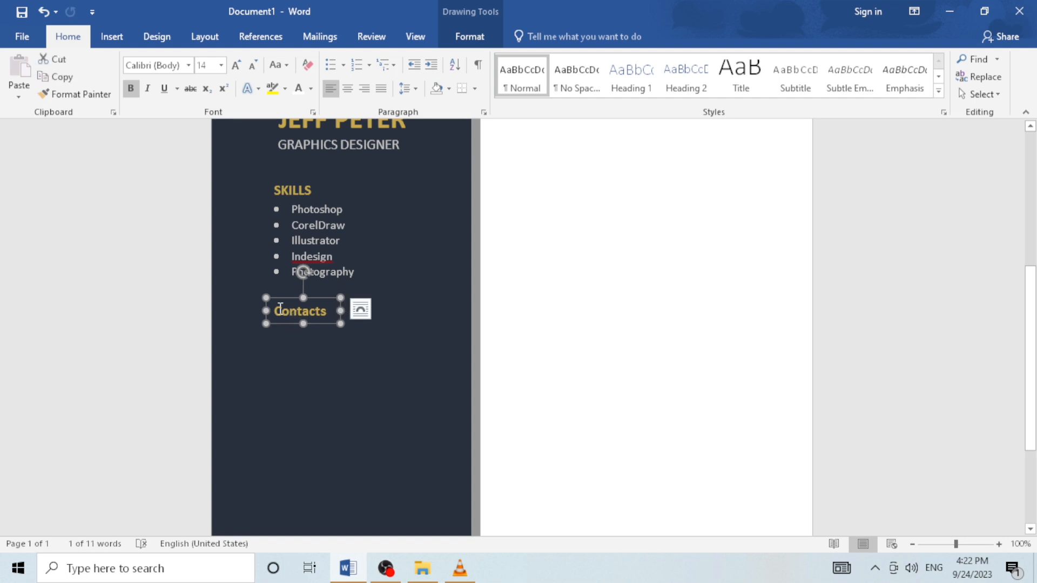
# Step: Copy the skills list beneath the Contacts heading, widen the copy, and replace its text with unbulleted Email, Contacts and Address lines with gold labels
pyautogui.click(314, 210)
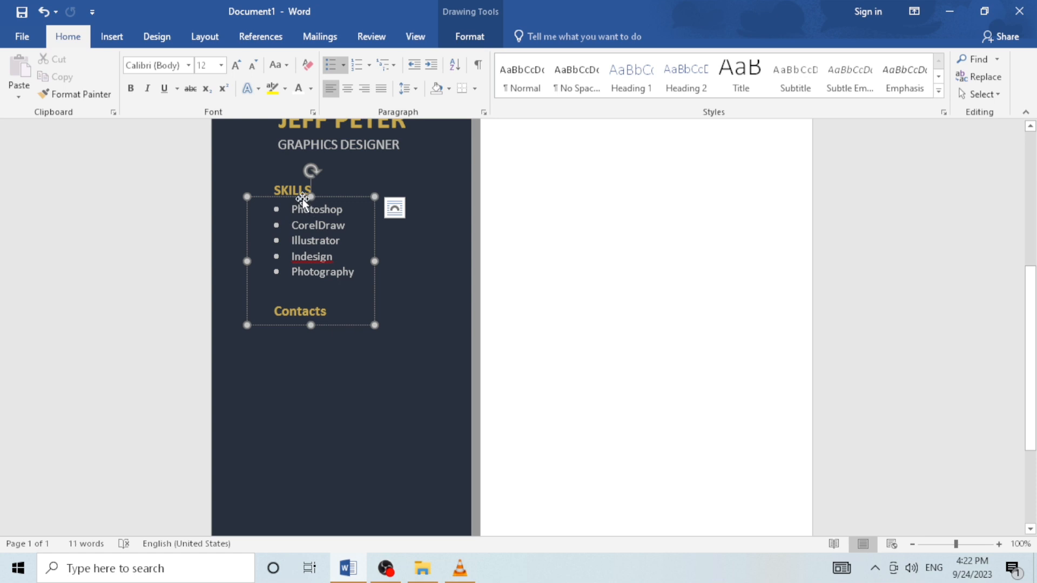
pyautogui.moveTo(302, 201); pyautogui.dragTo(304, 325)
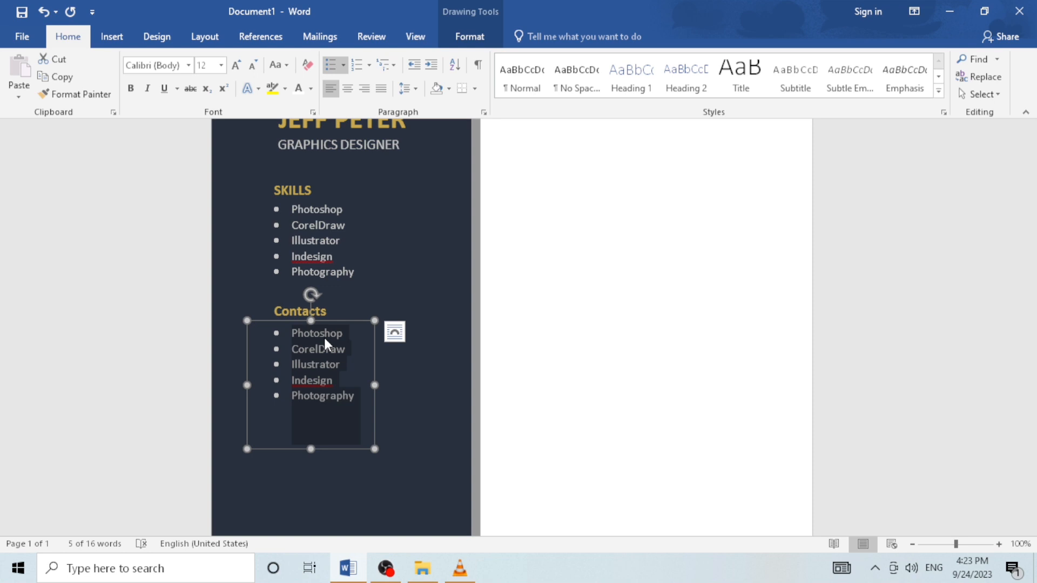
pyautogui.write('Em')
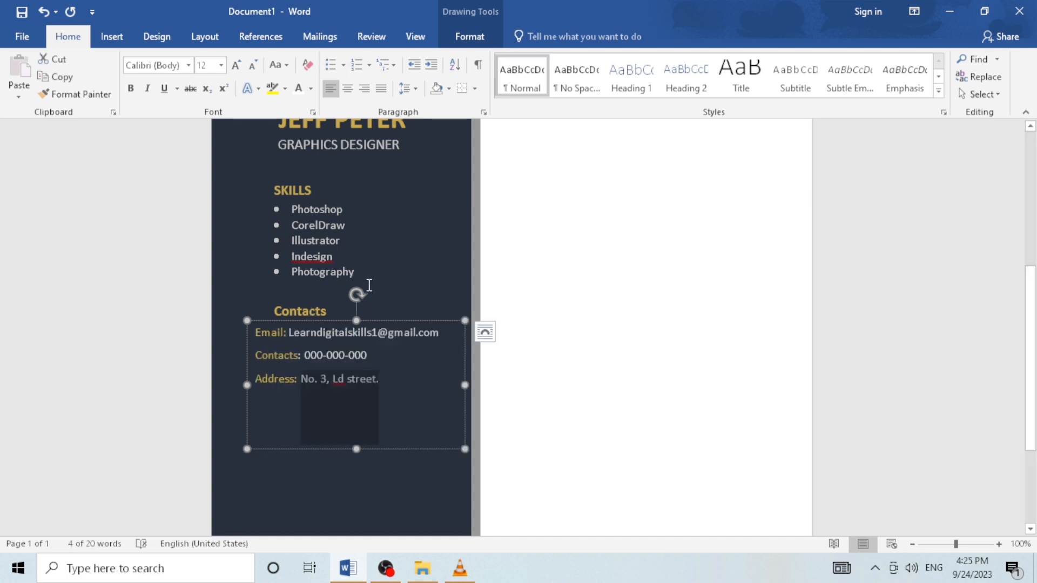
# Step: Copy the SKILLS heading to the upper part of the white area and change the copy's text to PROFILE in black
pyautogui.scroll(1, 401, 294)
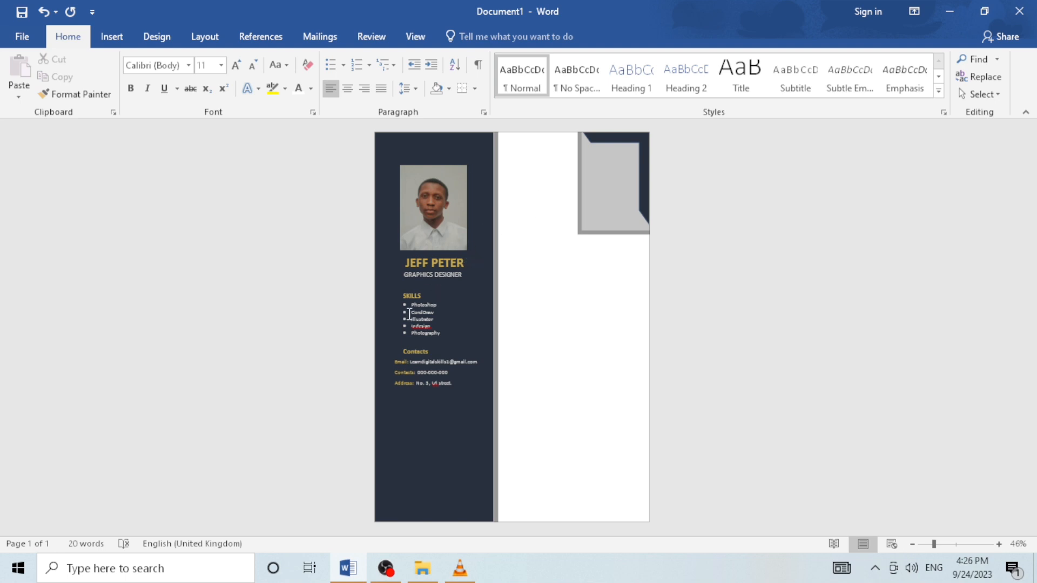
pyautogui.click(412, 296)
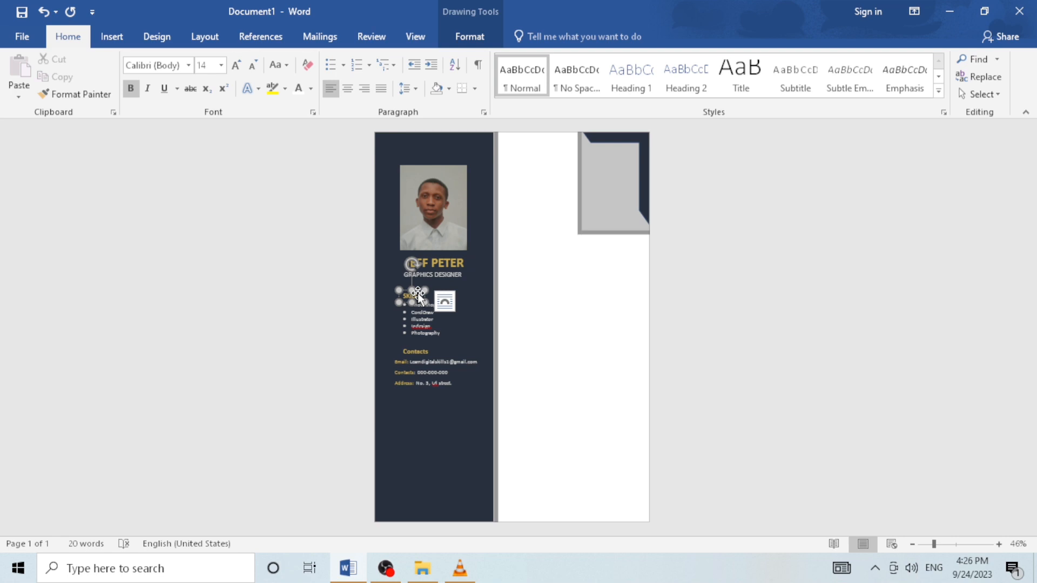
pyautogui.moveTo(419, 296); pyautogui.dragTo(532, 149)
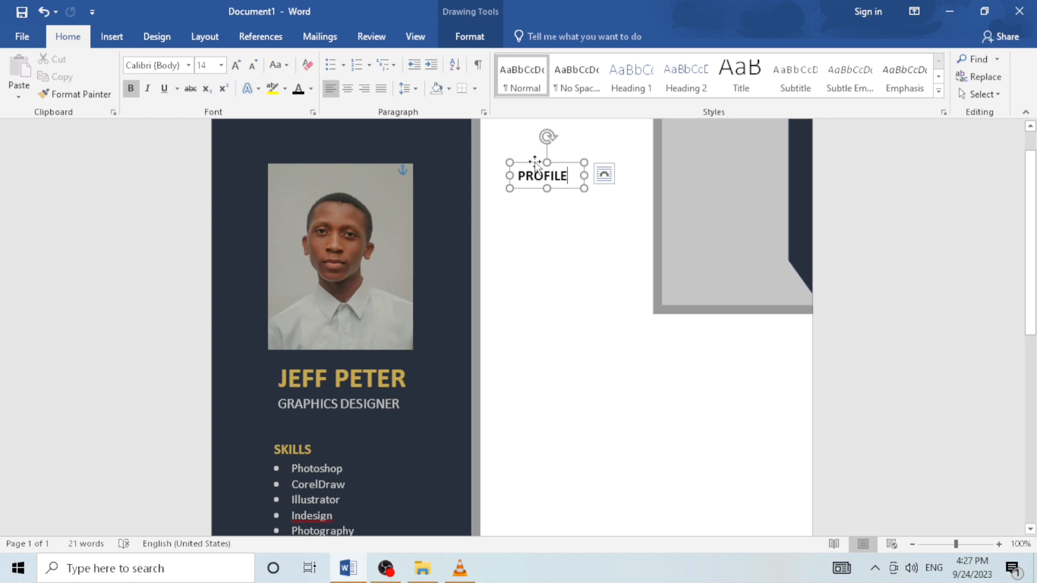
# Step: Copy the PROFILE heading box below itself, enlarge the copy, and set its text to non-bold at size 11
pyautogui.moveTo(534, 162); pyautogui.dragTo(535, 198)
pyautogui.click(569, 224)
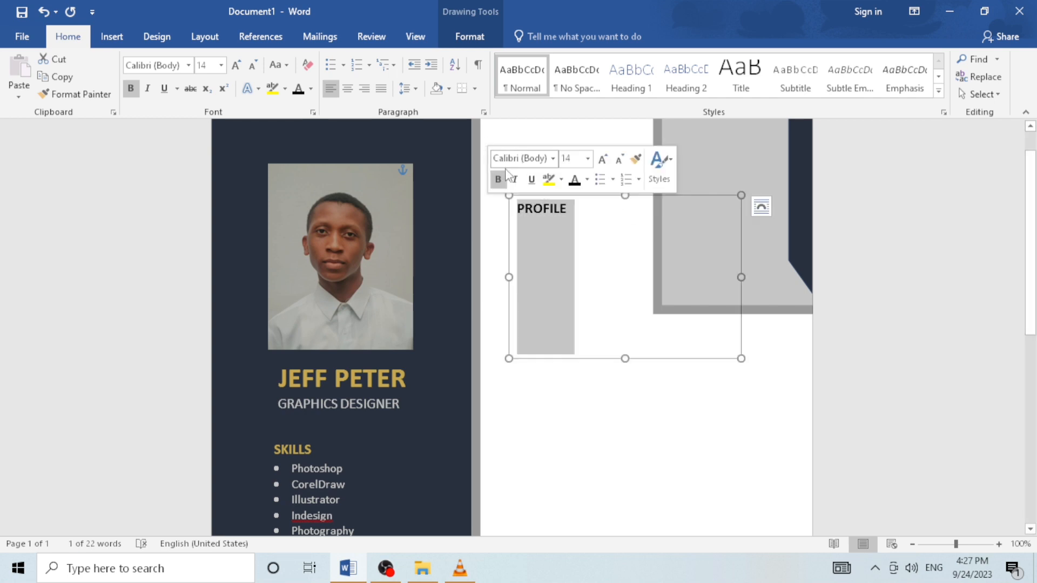
pyautogui.click(499, 178)
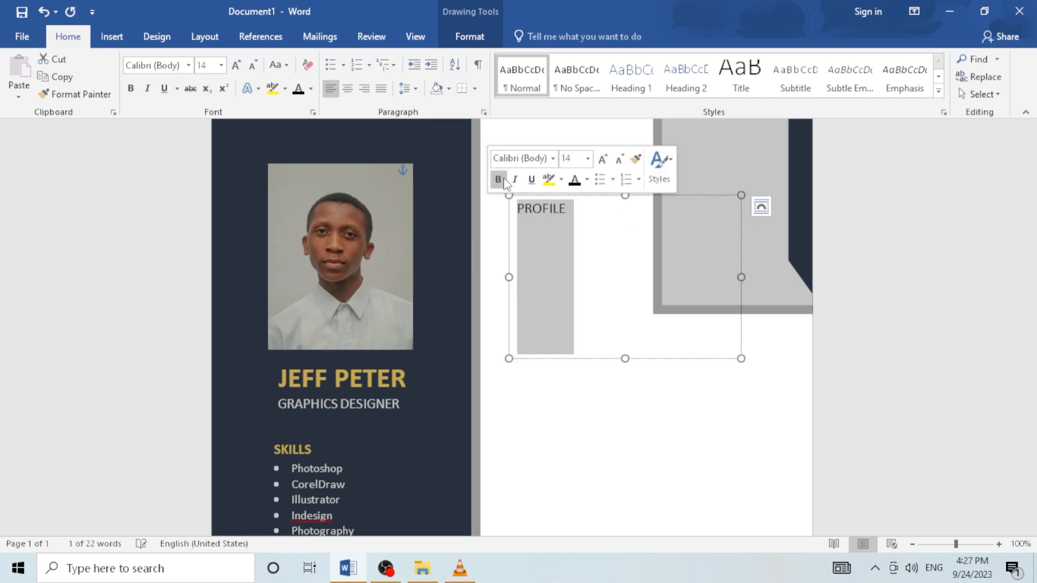
pyautogui.click(588, 162)
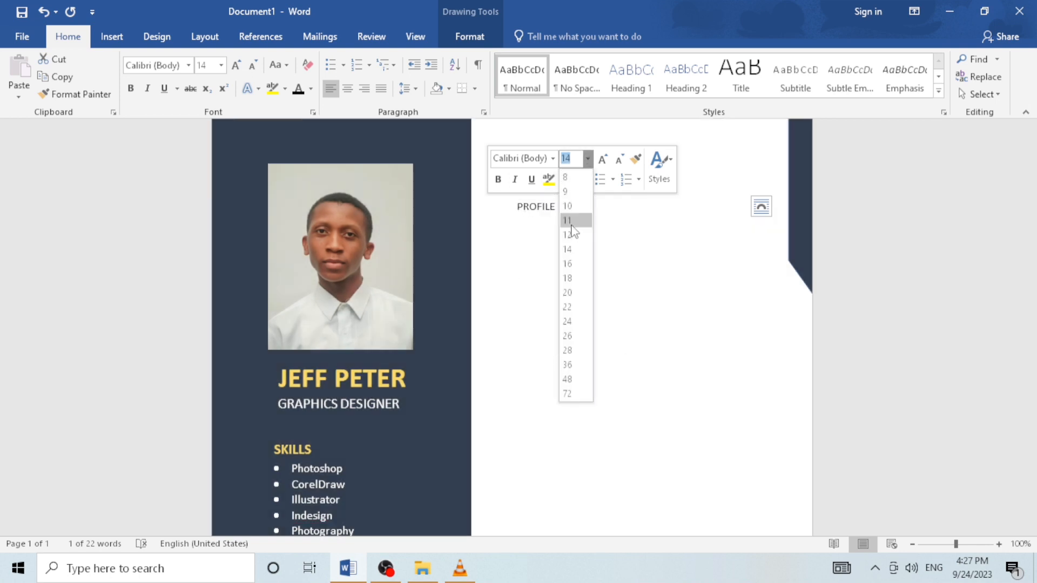
pyautogui.click(571, 221)
pyautogui.click(575, 205)
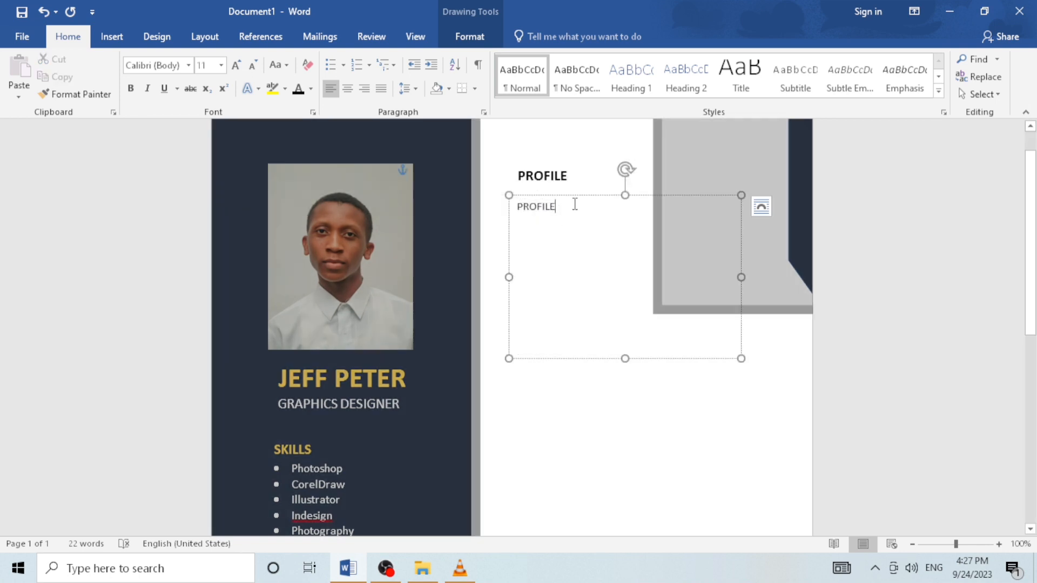
# Step: Replace the enlarged box's text with a sample paragraph starting "Video provides a powerful way to help you prove your point."
pyautogui.moveTo(569, 205); pyautogui.dragTo(477, 207)
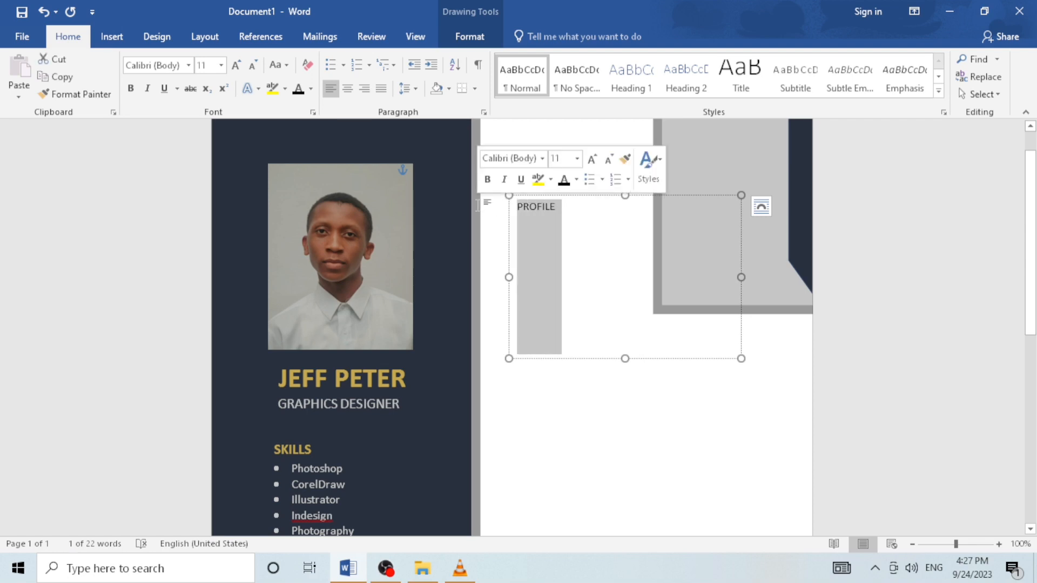
pyautogui.press('Delete')
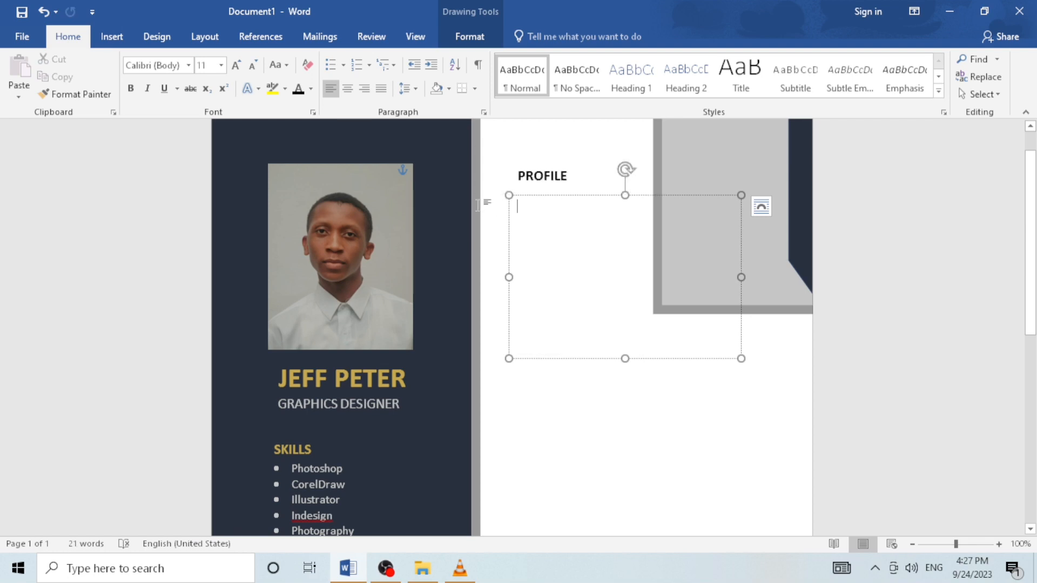
pyautogui.write('=')
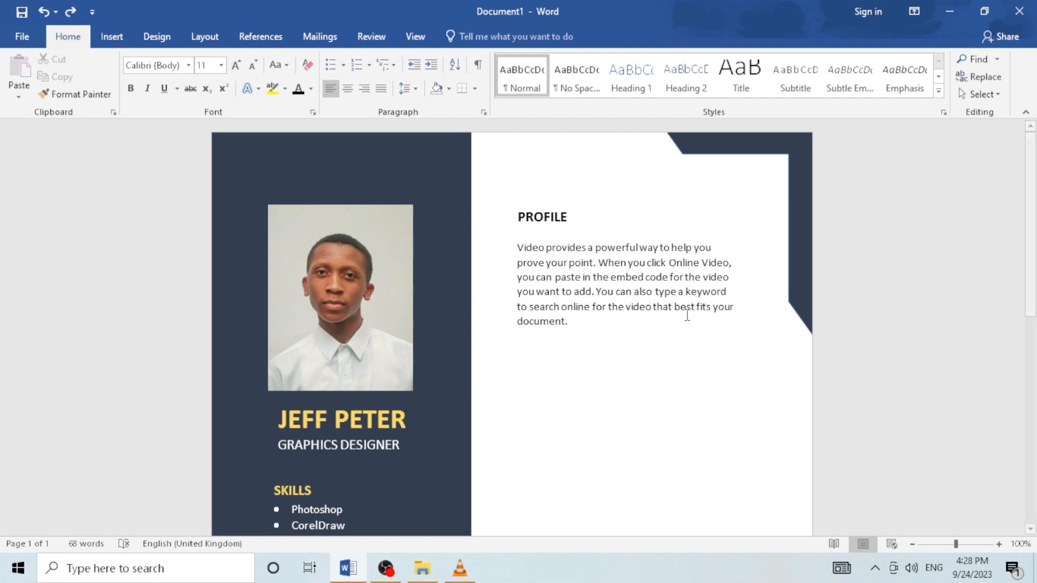
# Step: Move the PROFILE heading down closer to its paragraph and copy it below the paragraph with the text WORK EXPERIENCE, widening the box to fit
pyautogui.click(546, 204)
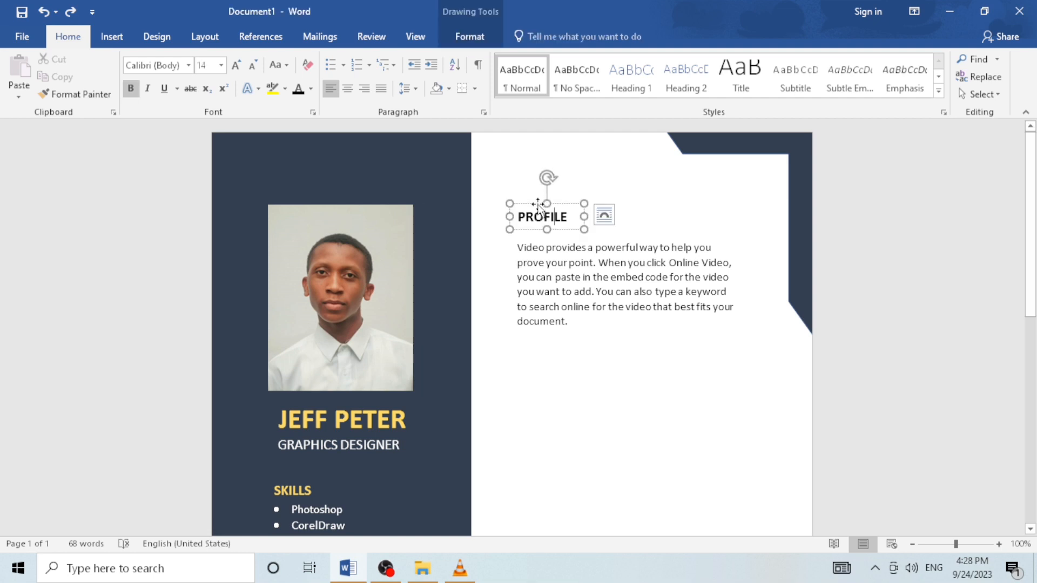
pyautogui.moveTo(536, 206)
pyautogui.mouseDown()
pyautogui.moveTo(540, 334)
pyautogui.moveTo(536, 221)
pyautogui.mouseUp()
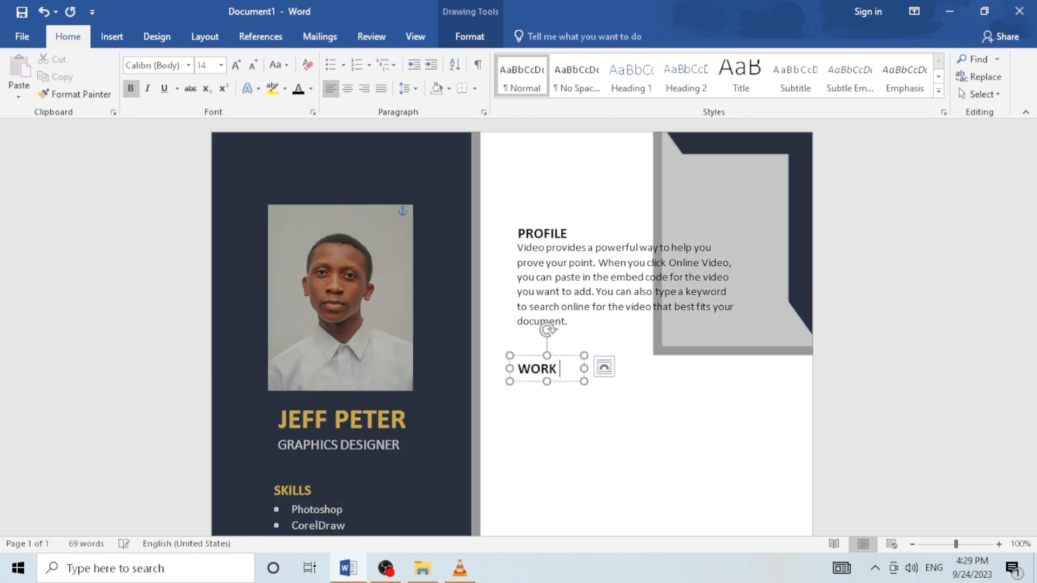
pyautogui.write('EXPERIENCE')
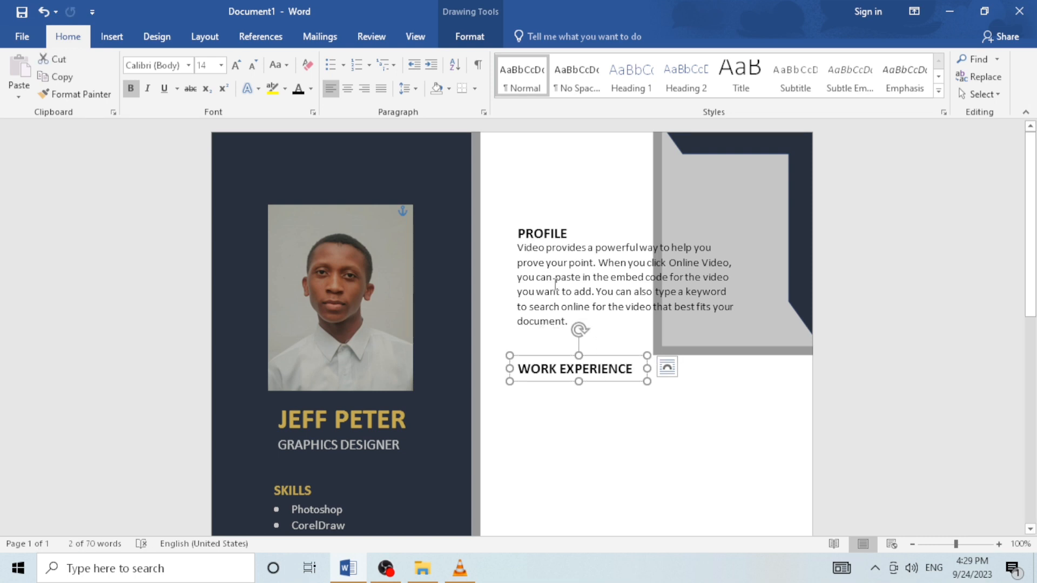
# Step: Raise the PROFILE heading slightly and draw a straight gold horizontal line beneath it, spanning roughly the paragraph's width
pyautogui.click(544, 234)
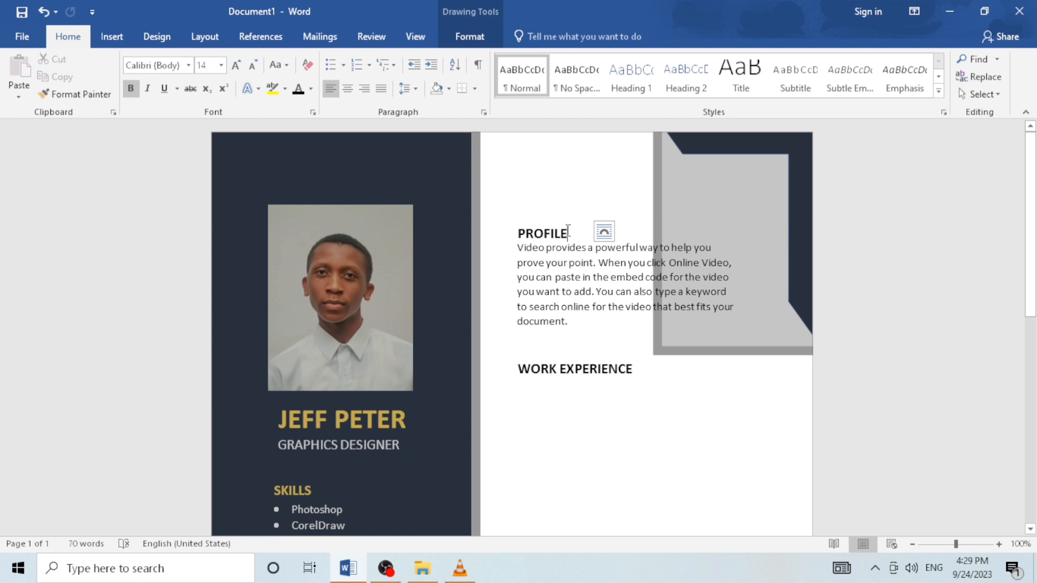
pyautogui.moveTo(568, 231); pyautogui.dragTo(533, 222)
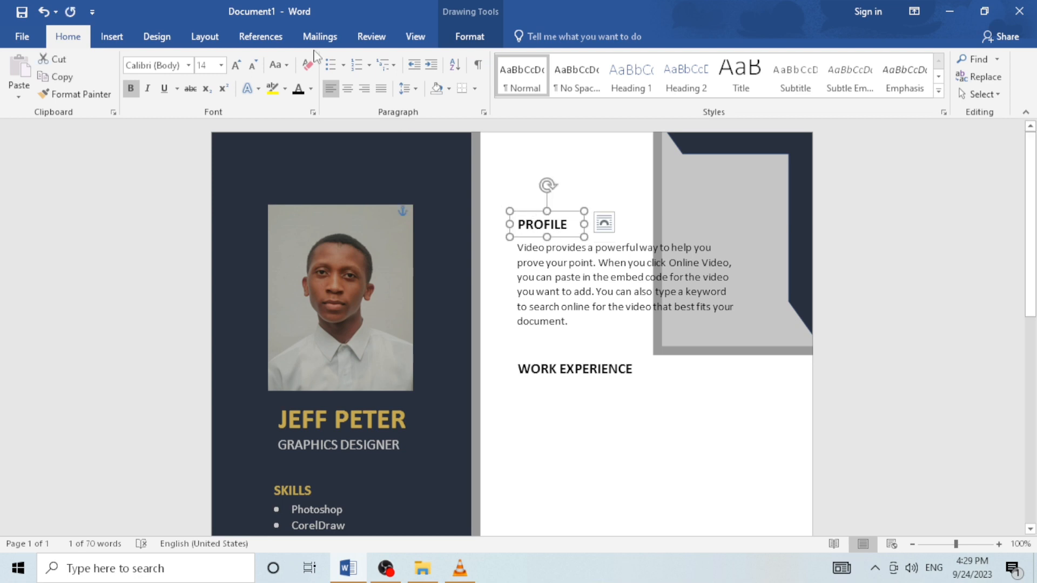
pyautogui.click(112, 38)
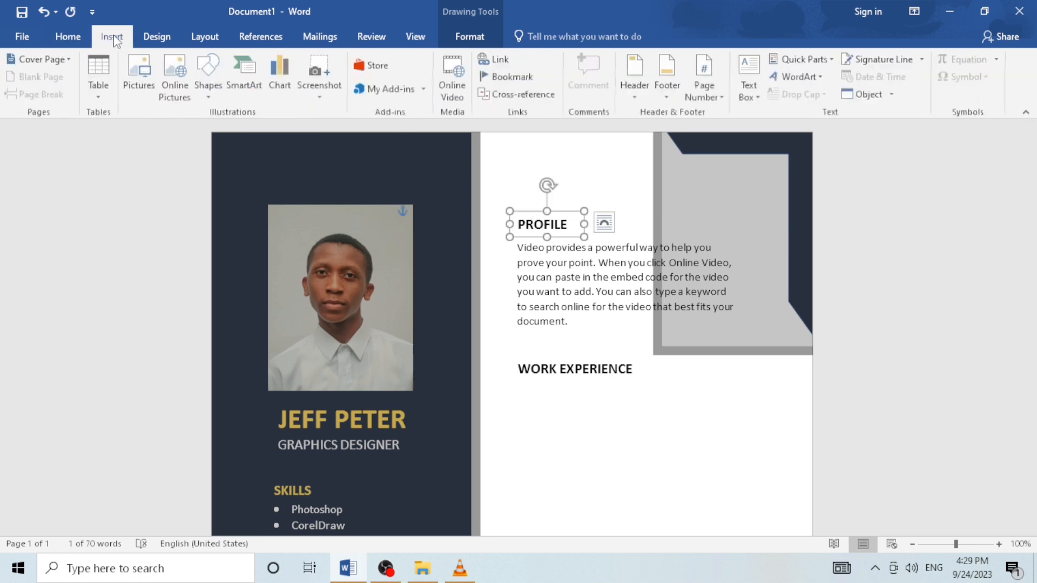
pyautogui.click(206, 93)
pyautogui.click(248, 130)
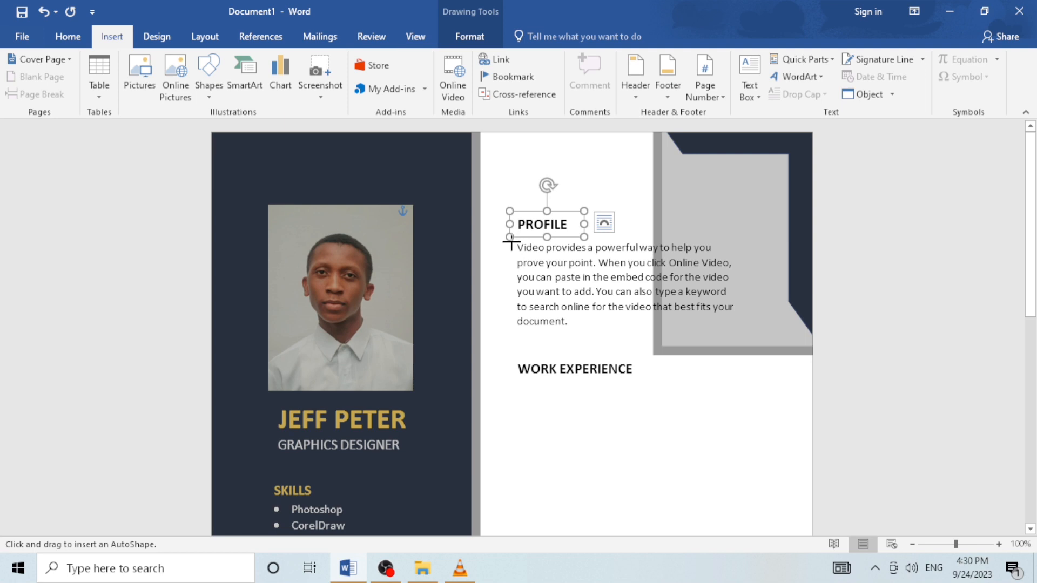
pyautogui.moveTo(517, 240); pyautogui.dragTo(709, 223)
# Step: Lower the profile paragraph slightly, copy its text box beneath the WORK EXPERIENCE heading, and make the copy taller
pyautogui.click(532, 246)
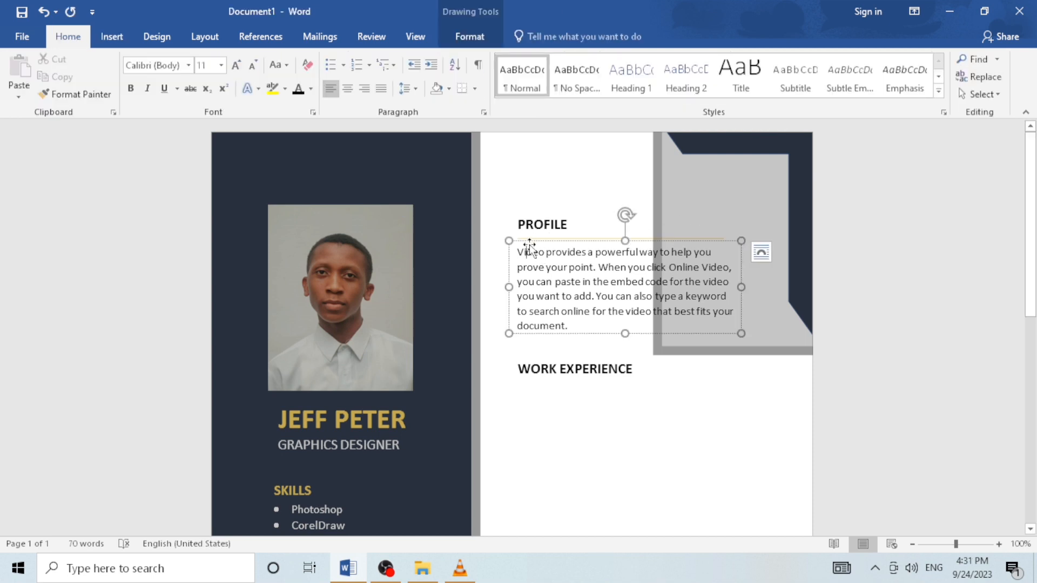
pyautogui.moveTo(530, 248); pyautogui.dragTo(545, 404)
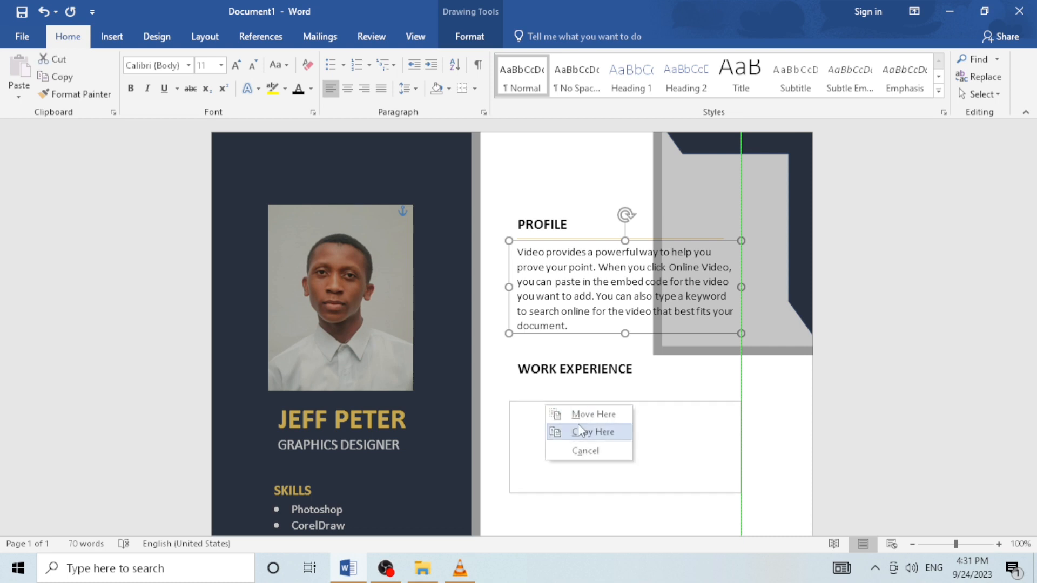
pyautogui.click(578, 425)
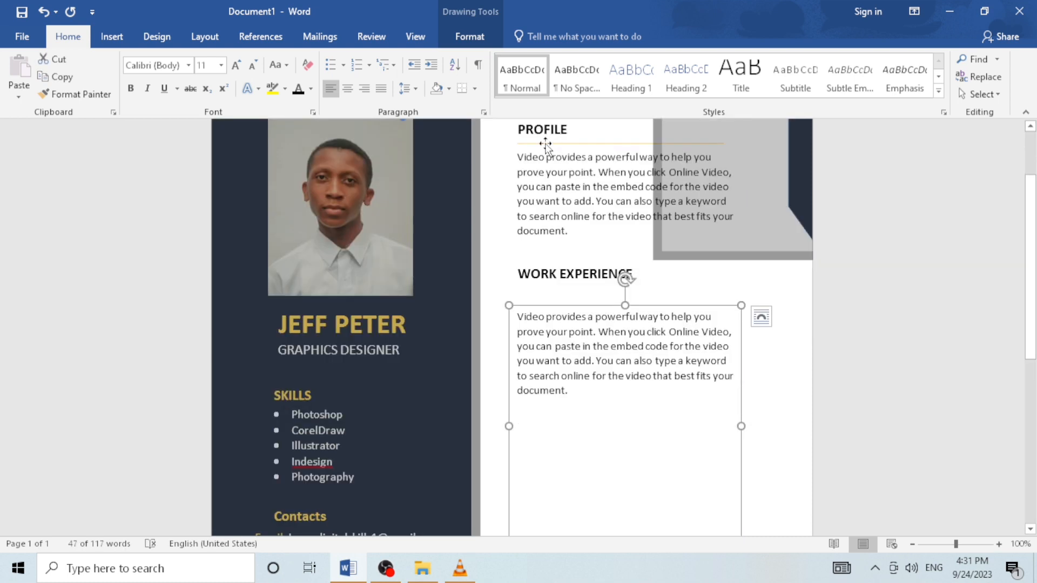
# Step: Copy the gold line under PROFILE to just below the WORK EXPERIENCE heading, and bring the text box up close beneath it
pyautogui.click(540, 142)
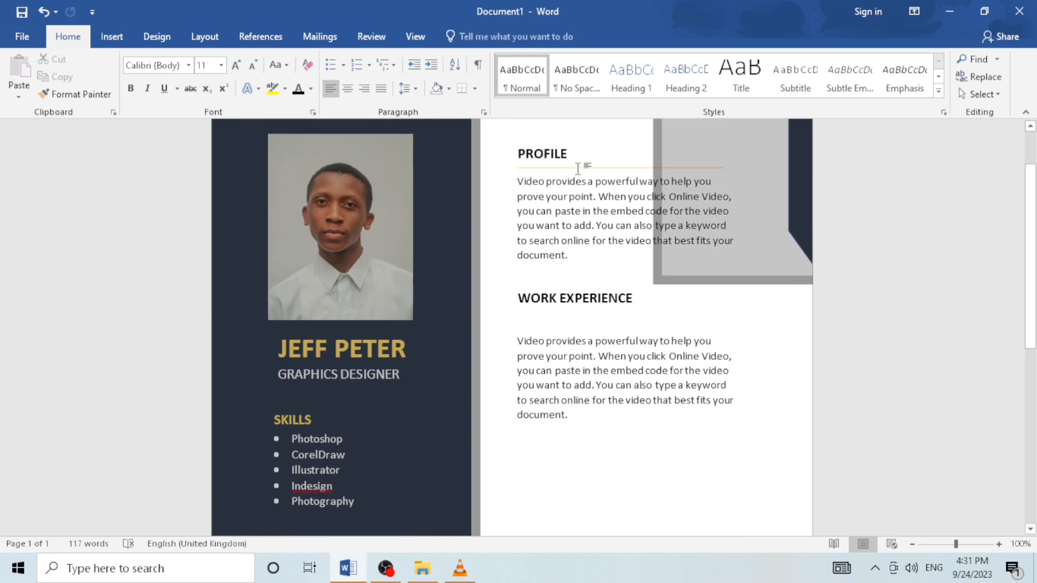
pyautogui.moveTo(673, 168); pyautogui.dragTo(672, 322)
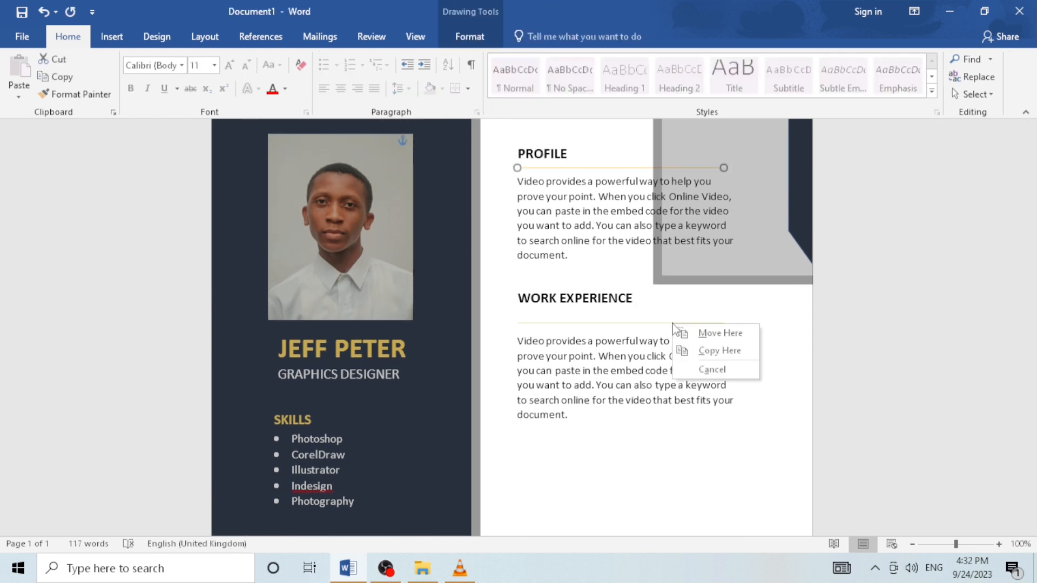
pyautogui.click(705, 350)
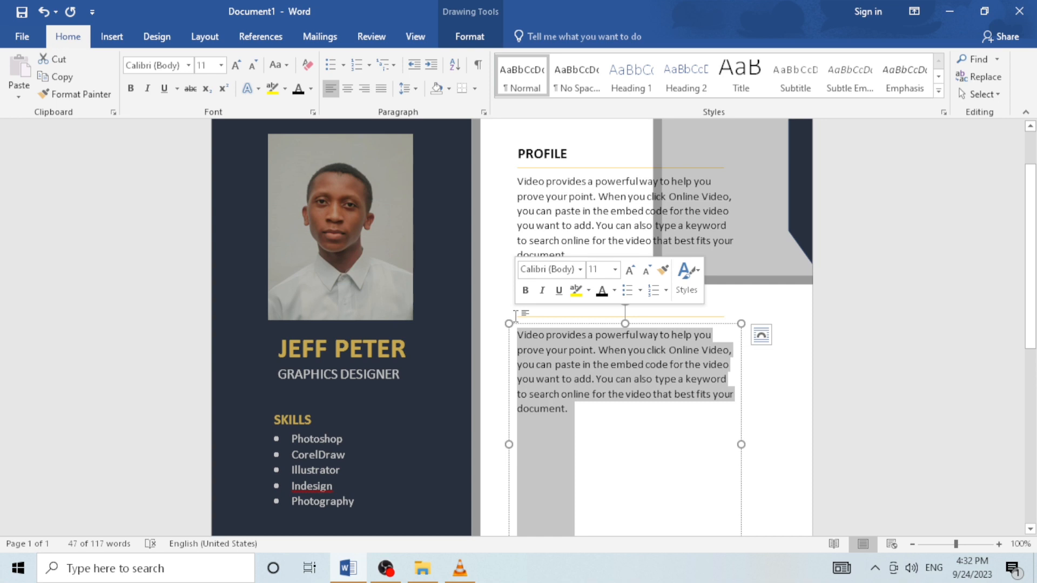
# Step: Replace the WORK EXPERIENCE paragraph with a "2014 – 2017" entry for bold Graphic Designer at Learn Digital Skills with a short description, and paste two copies below
pyautogui.write('2014 – 2017')
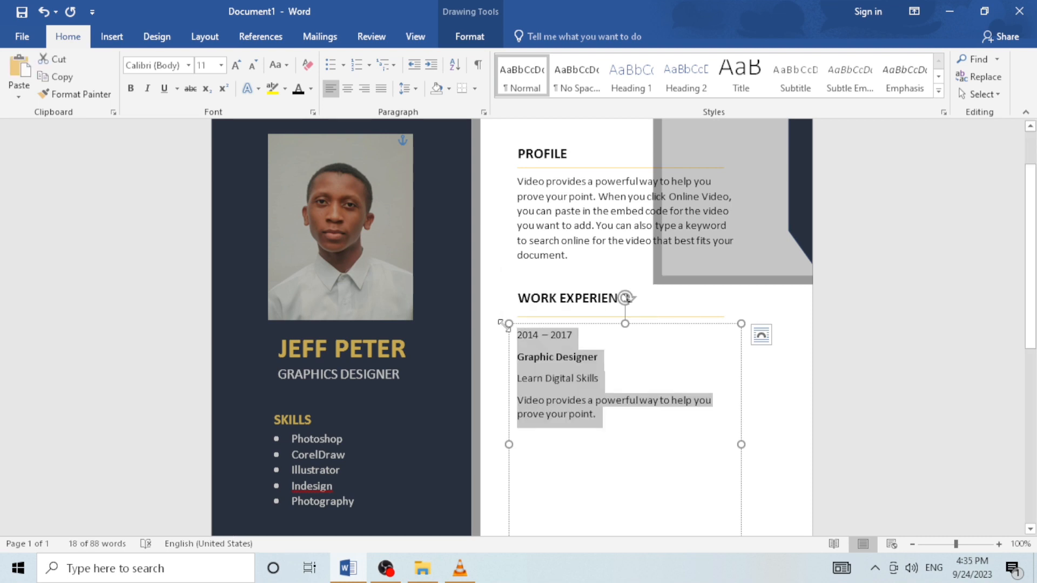
pyautogui.click(538, 459)
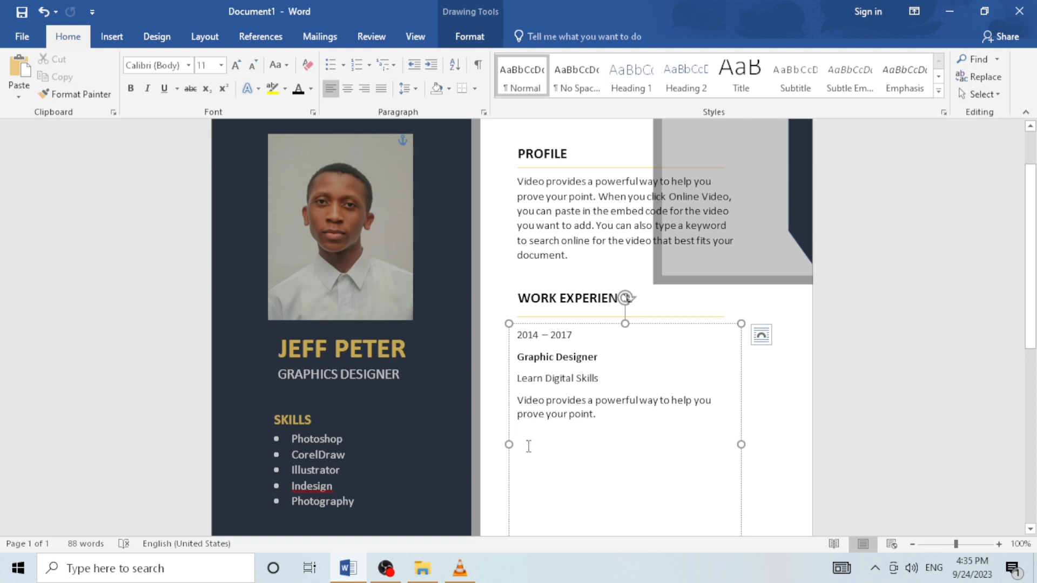
pyautogui.hotkey('ctrl', 'v')
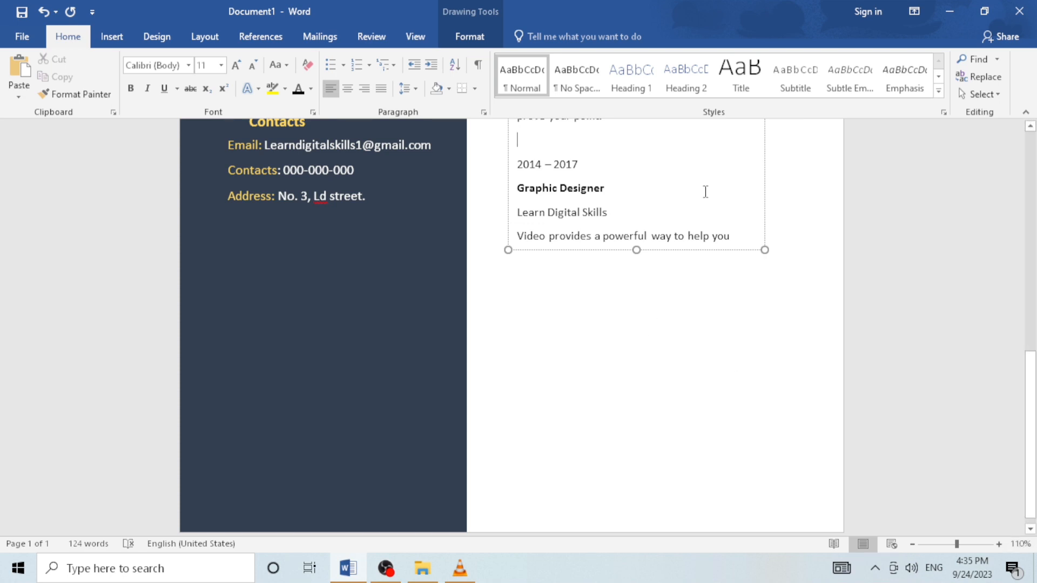
# Step: Copy the WORK EXPERIENCE heading below the entries as EDUCATION, and add a box reading 2012, bold Diploma in Graphics Design, and University of Abuja, Nigeria
pyautogui.scroll(2, 704, 192)
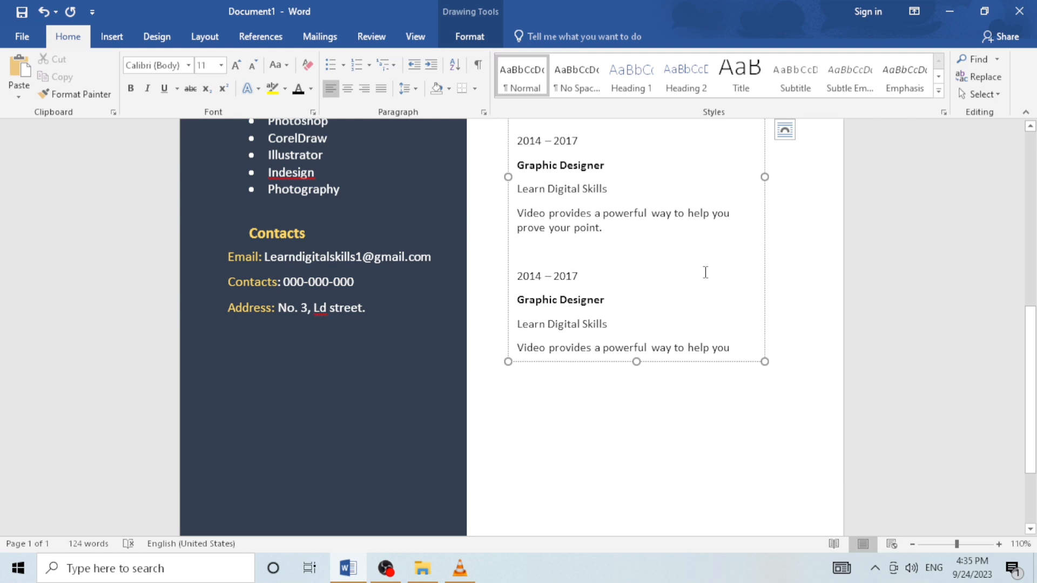
pyautogui.scroll(1, 835, 407)
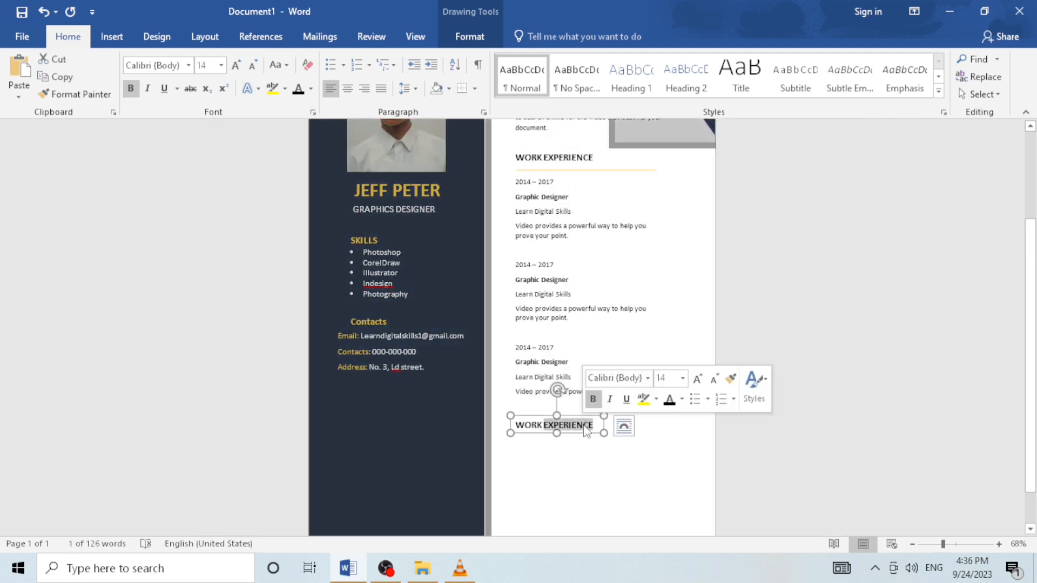
pyautogui.hotkey('ctrl', 'a')
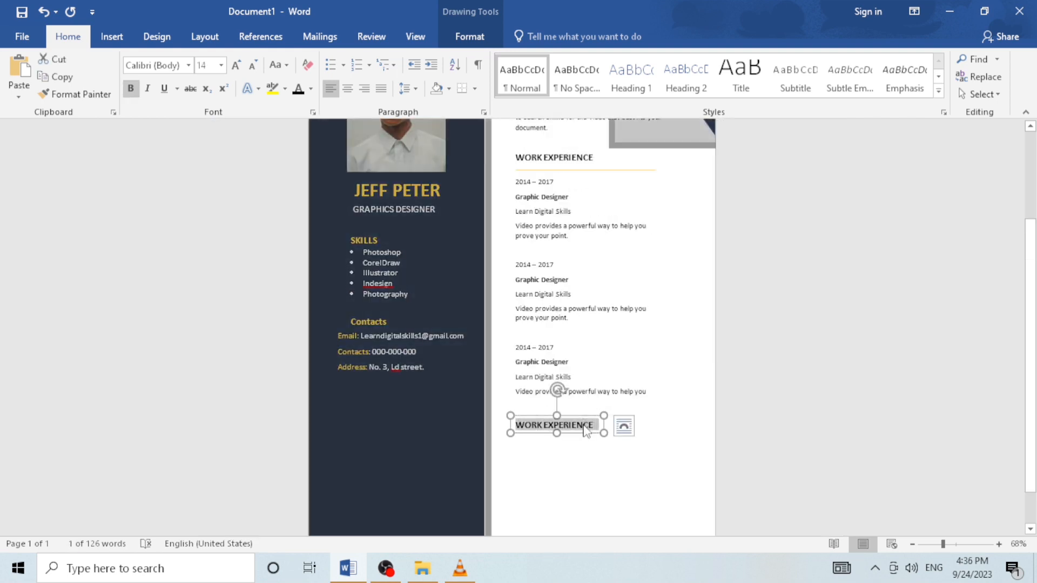
pyautogui.write('EDUCATION')
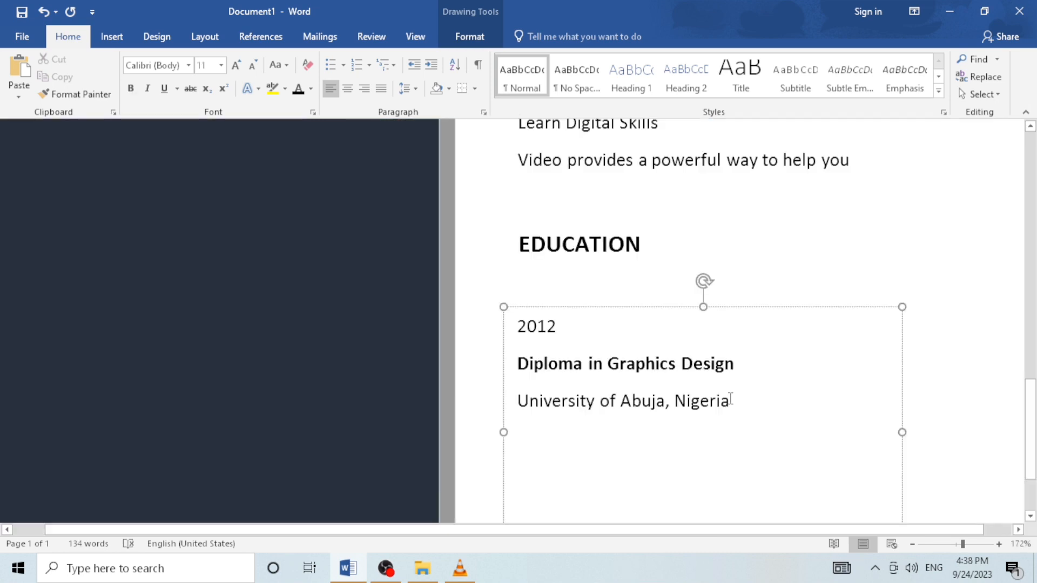
pyautogui.scroll(-3, 730, 399)
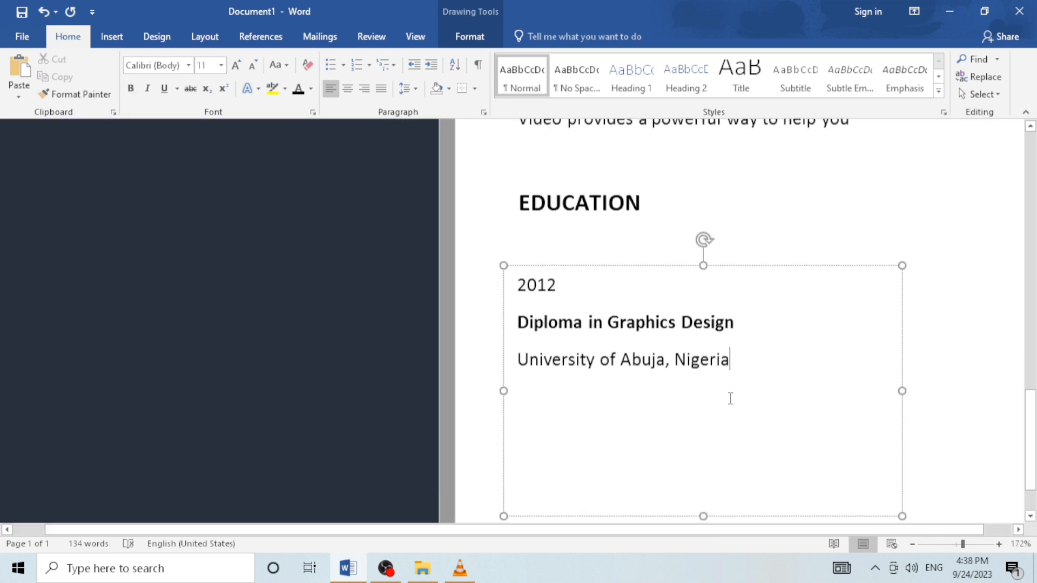
pyautogui.scroll(5, 730, 399)
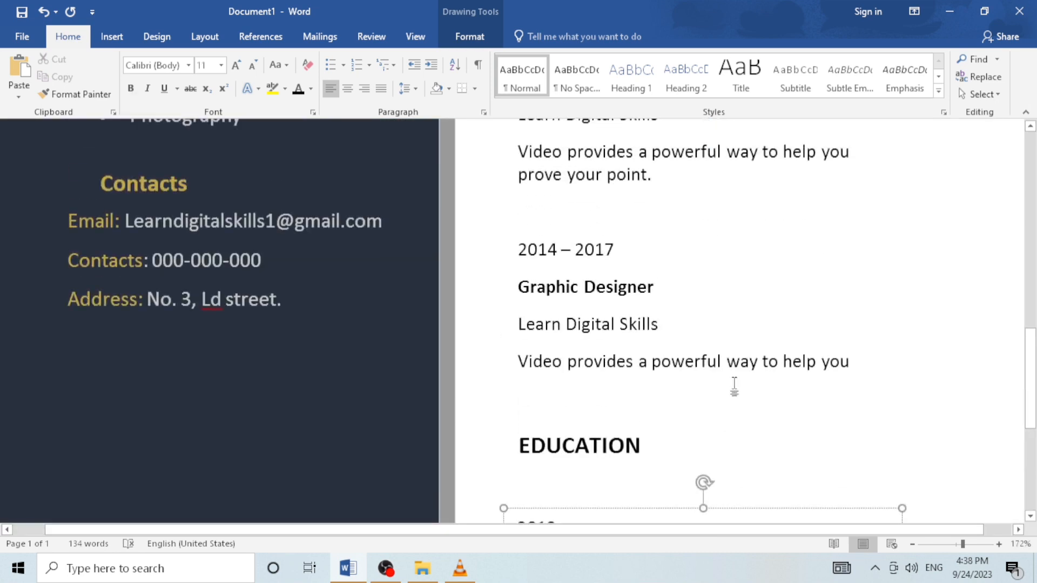
# Step: Paste a copy of the 2012 diploma entry below the original, leaving a blank line between, and extend the text box upward to fit both
pyautogui.scroll(-4, 734, 386)
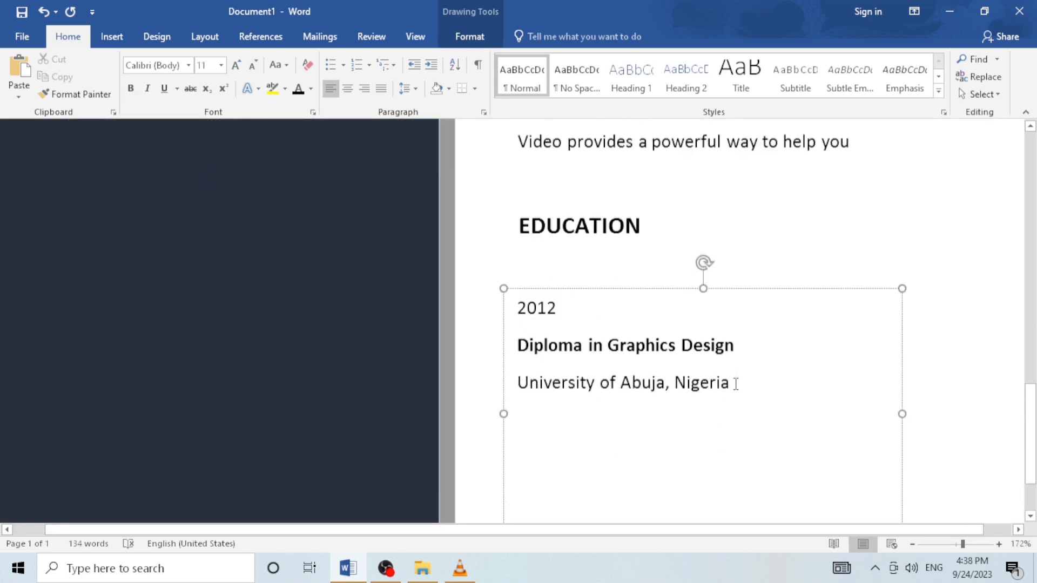
pyautogui.moveTo(732, 346); pyautogui.dragTo(511, 262)
pyautogui.hotkey('ctrl', 'c')
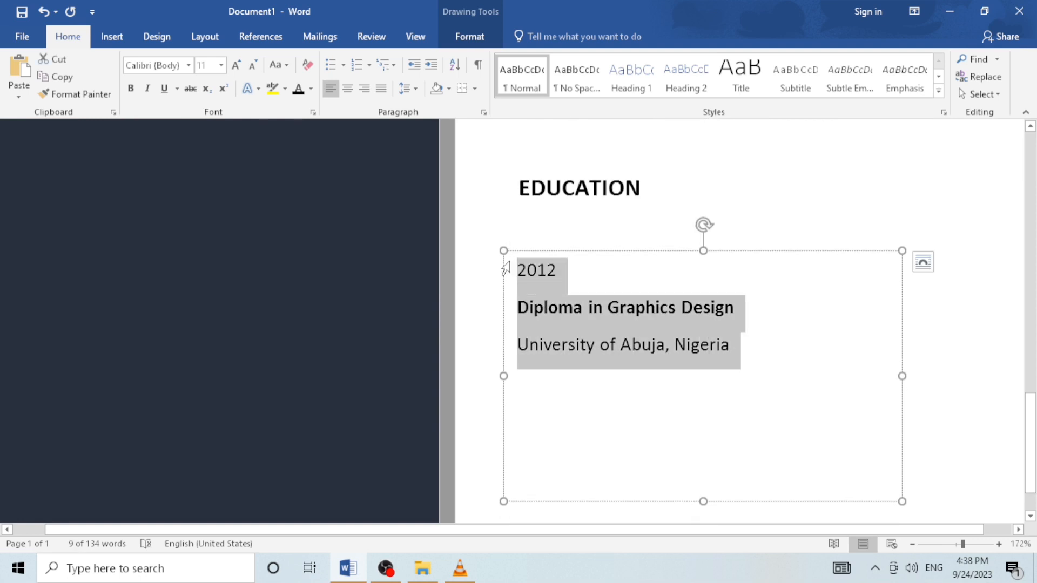
pyautogui.click(730, 346)
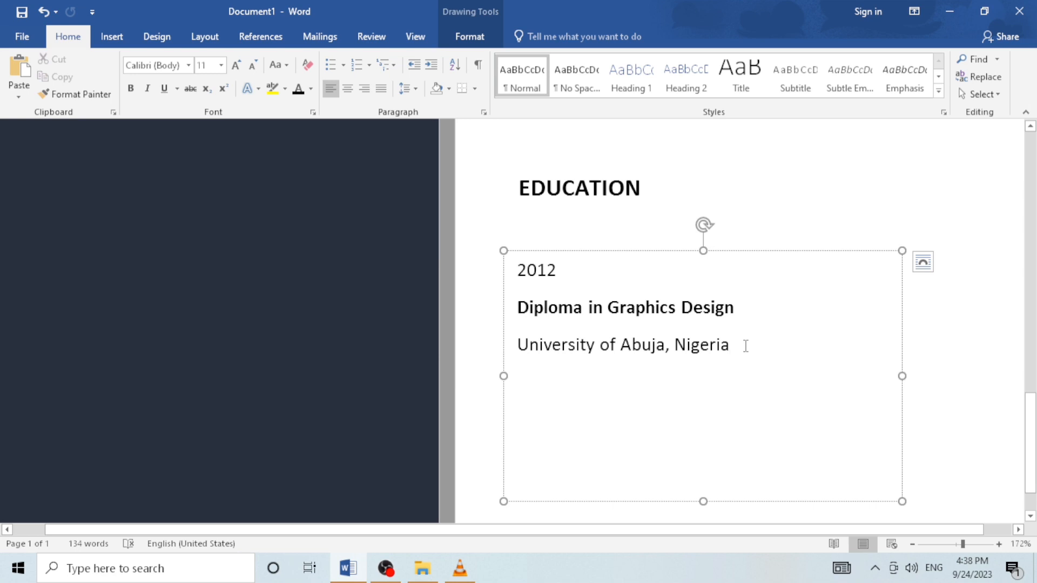
pyautogui.press('Return')
pyautogui.press('Return')
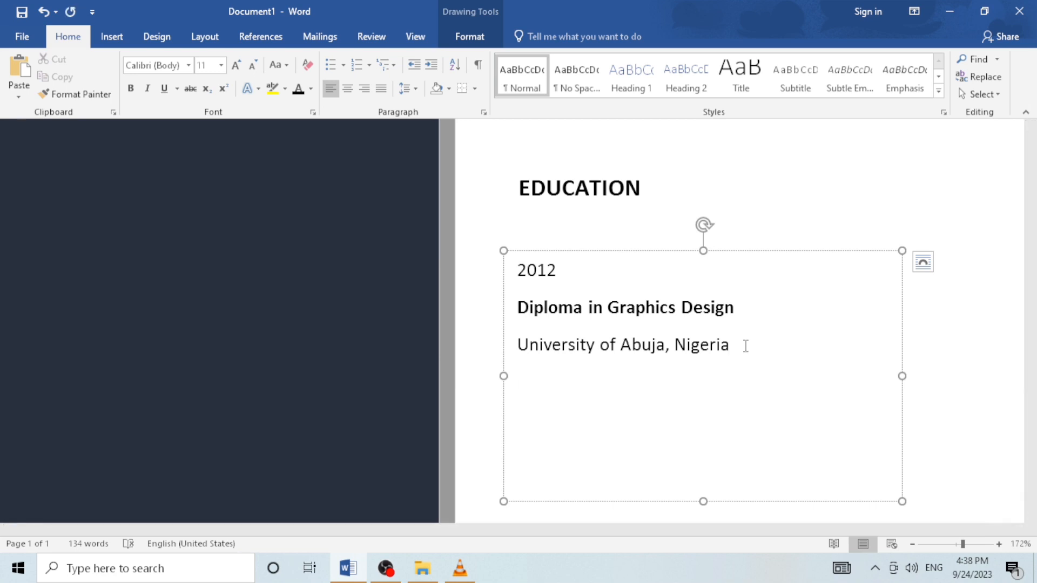
pyautogui.hotkey('ctrl', 'v')
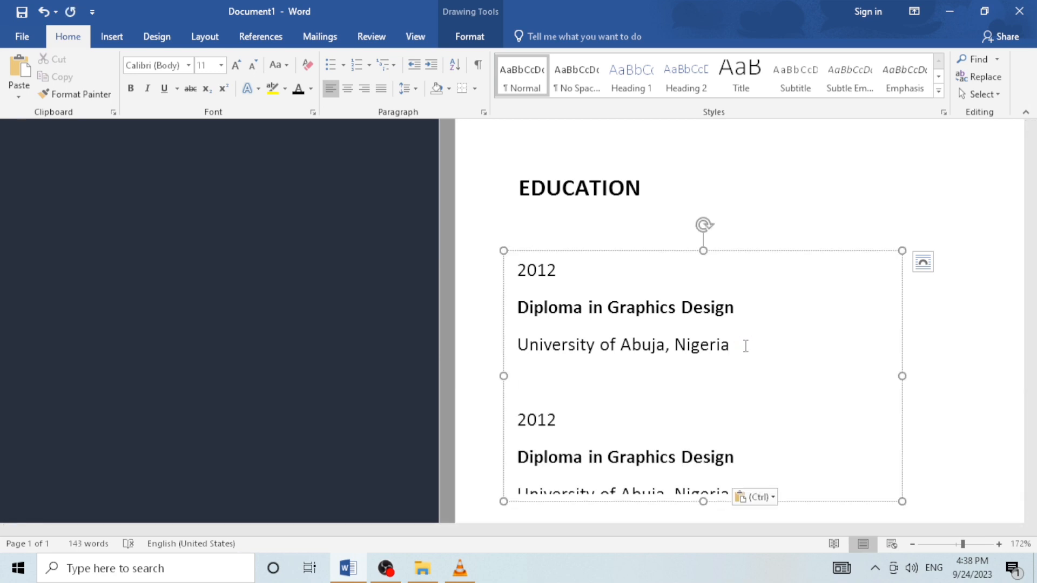
pyautogui.moveTo(702, 248); pyautogui.dragTo(702, 232)
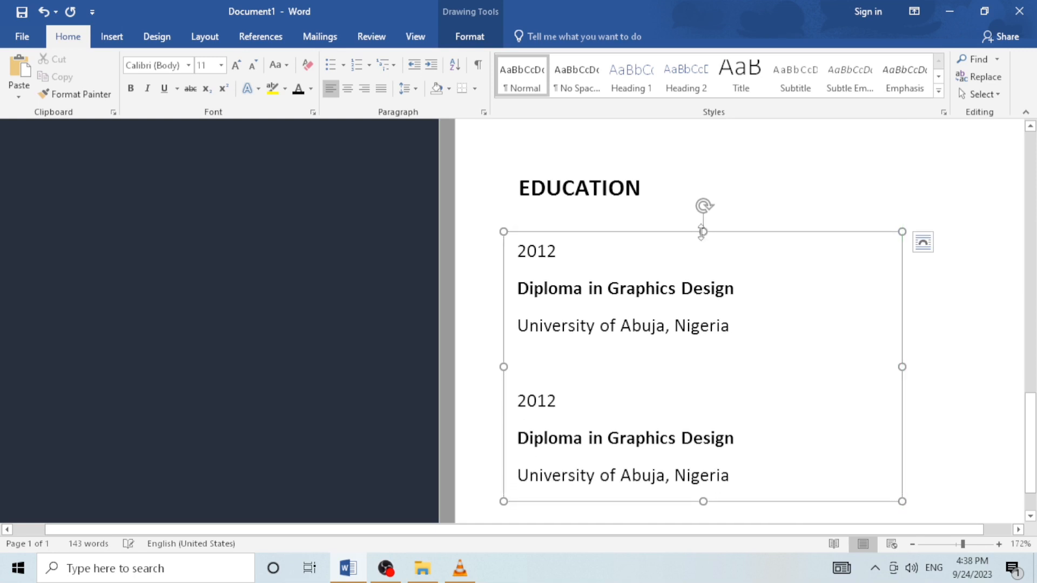
# Step: Copy the gold line under WORK EXPERIENCE to just below the EDUCATION heading
pyautogui.scroll(1, 702, 231)
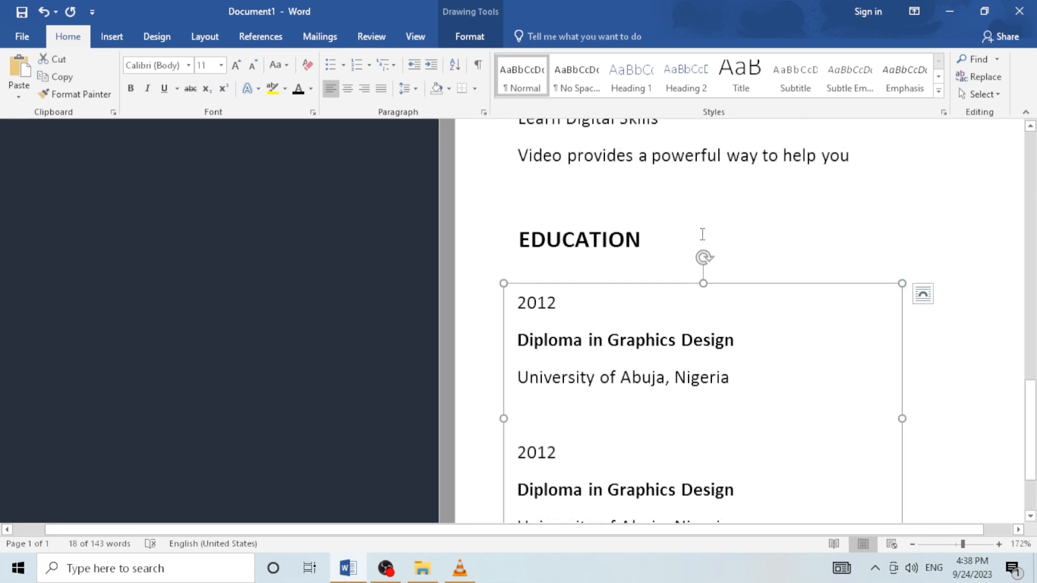
pyautogui.click(951, 545)
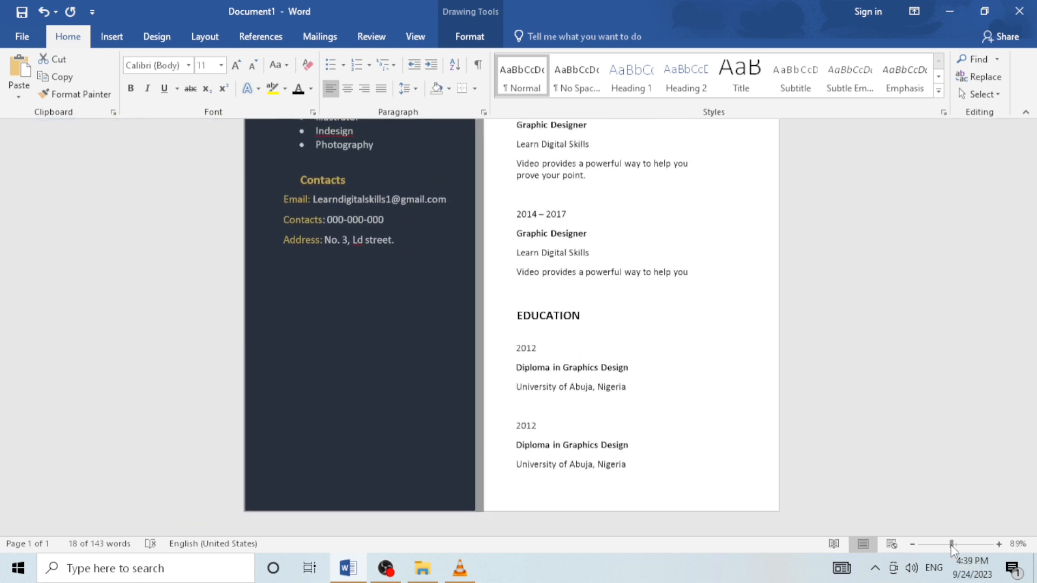
pyautogui.click(940, 544)
pyautogui.scroll(2, 725, 274)
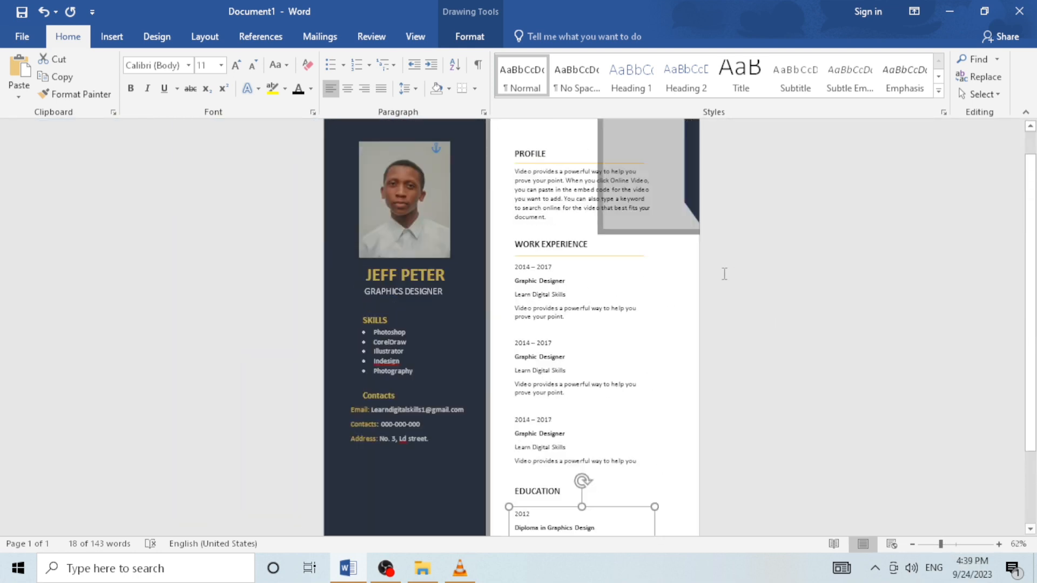
pyautogui.click(643, 256)
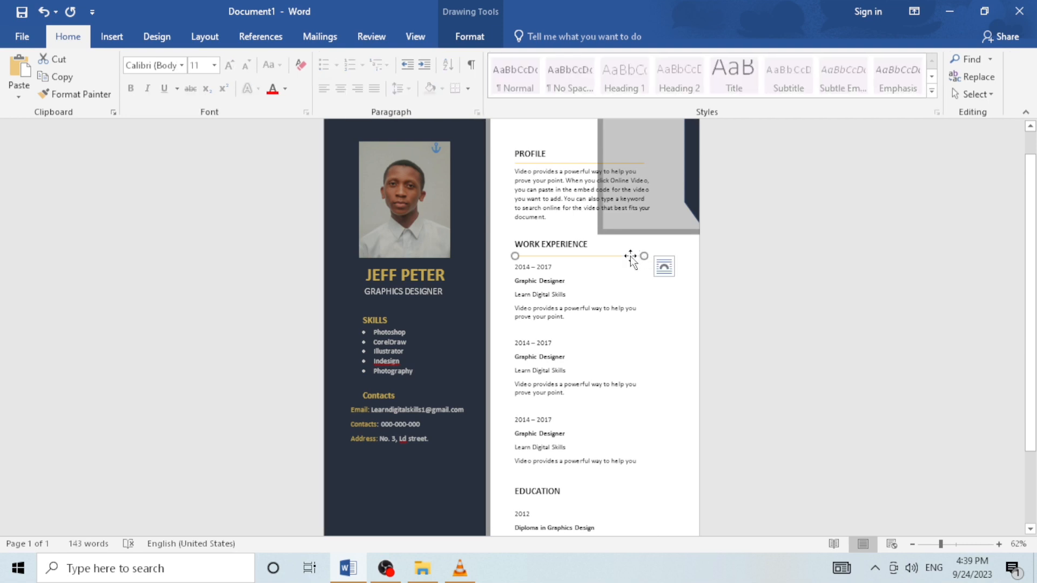
pyautogui.moveTo(631, 256); pyautogui.dragTo(615, 492)
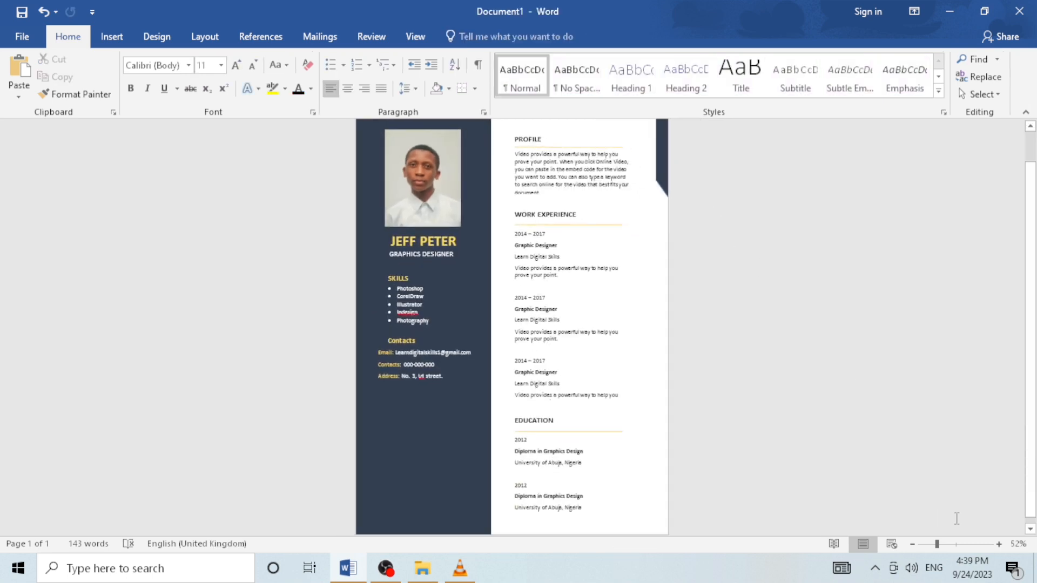
pyautogui.click(954, 543)
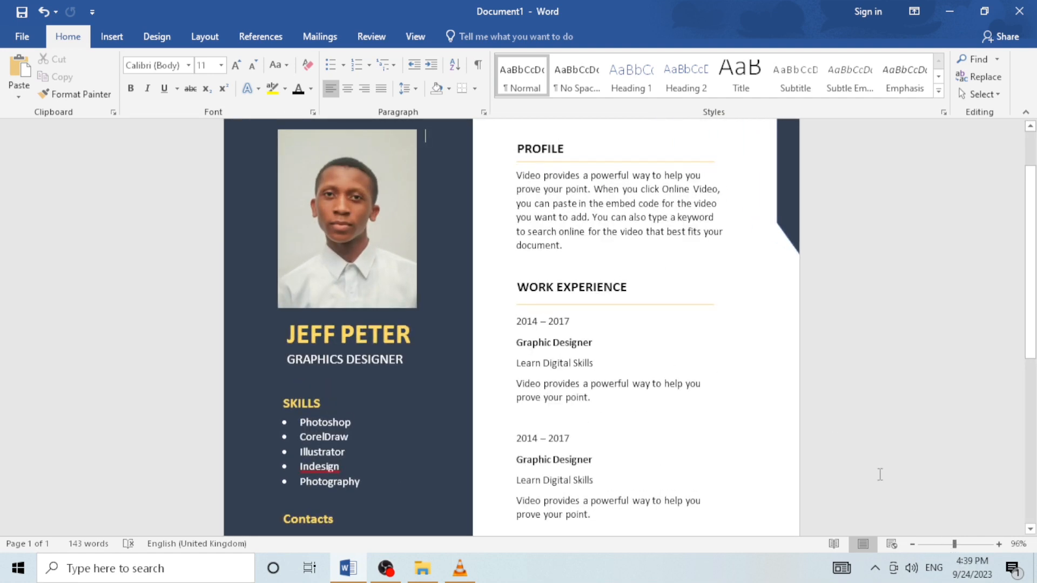
pyautogui.click(938, 545)
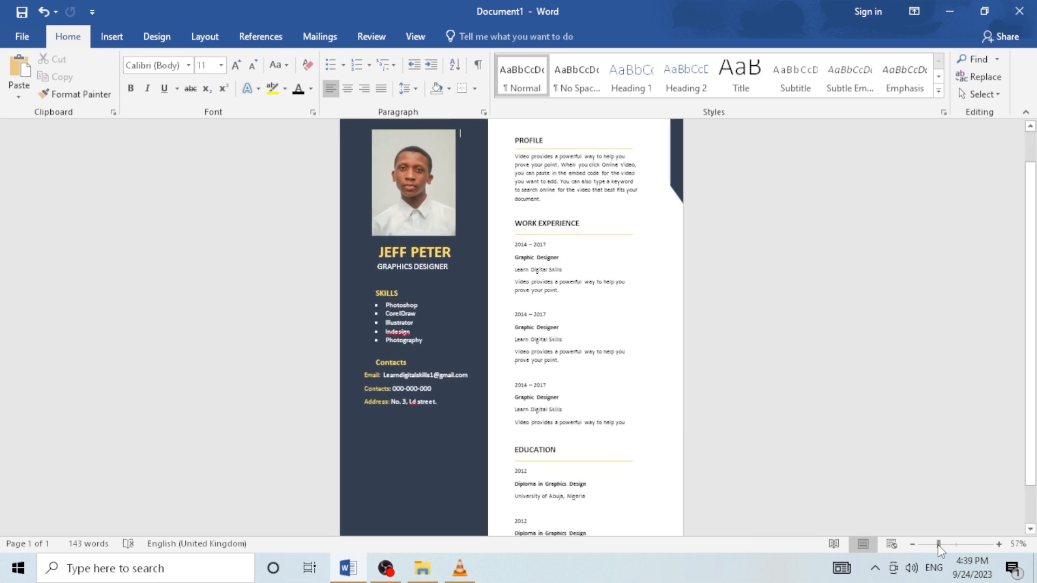
pyautogui.click(930, 544)
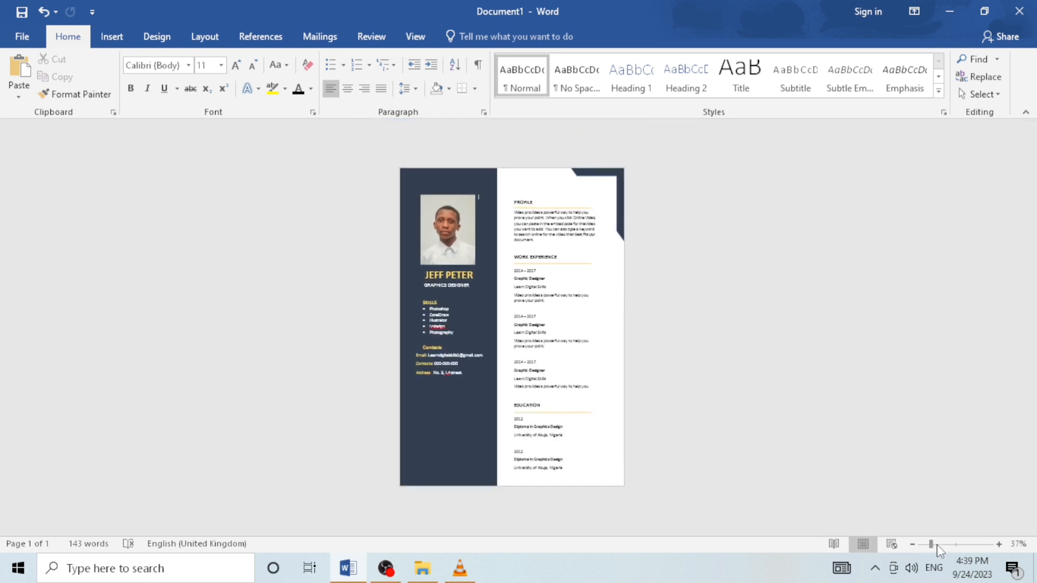
pyautogui.moveTo(931, 545); pyautogui.dragTo(938, 544)
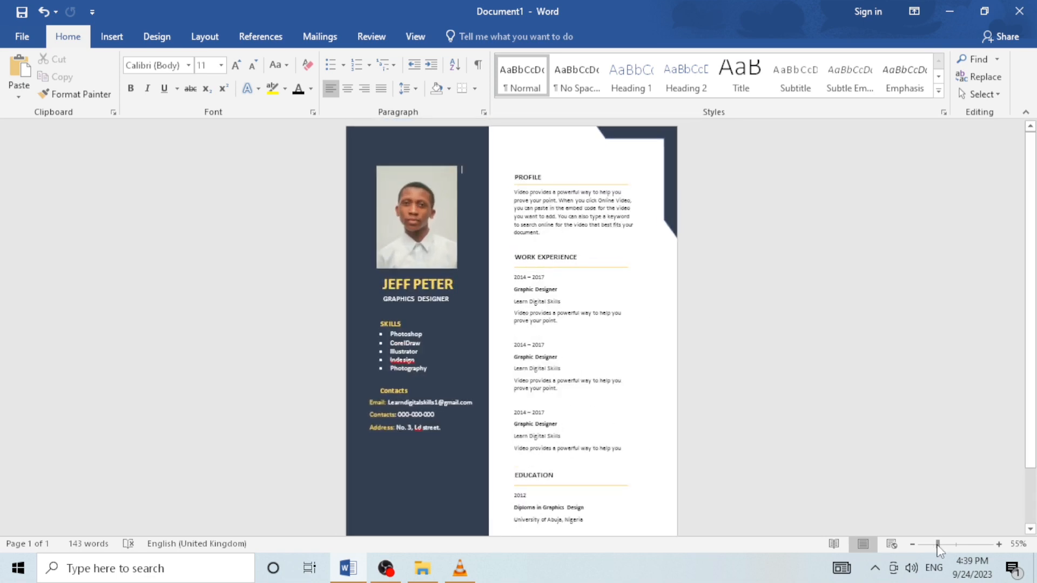